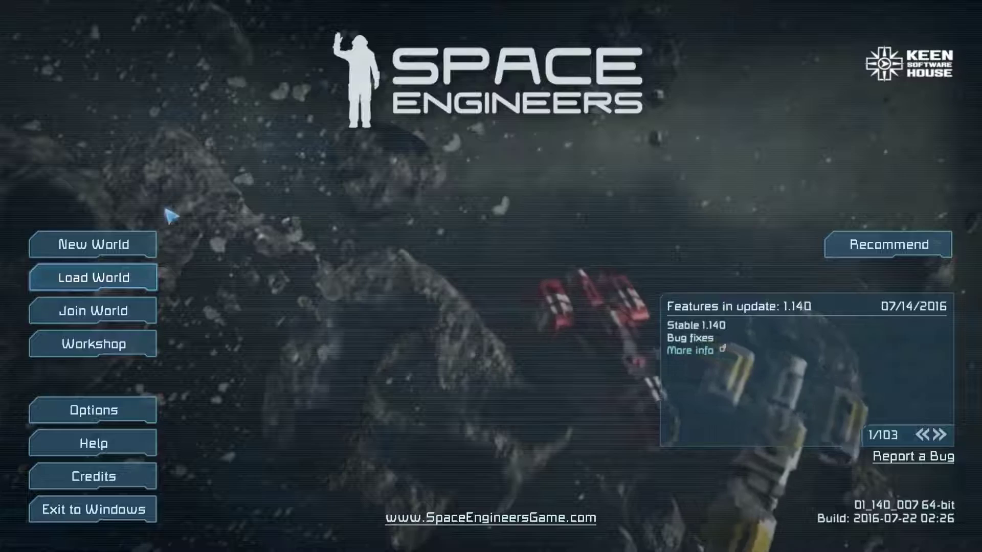
# Add Mod Maker Demo Sounds to the active mods of the Sound Block Mod Maker world
pyautogui.click(122, 278)
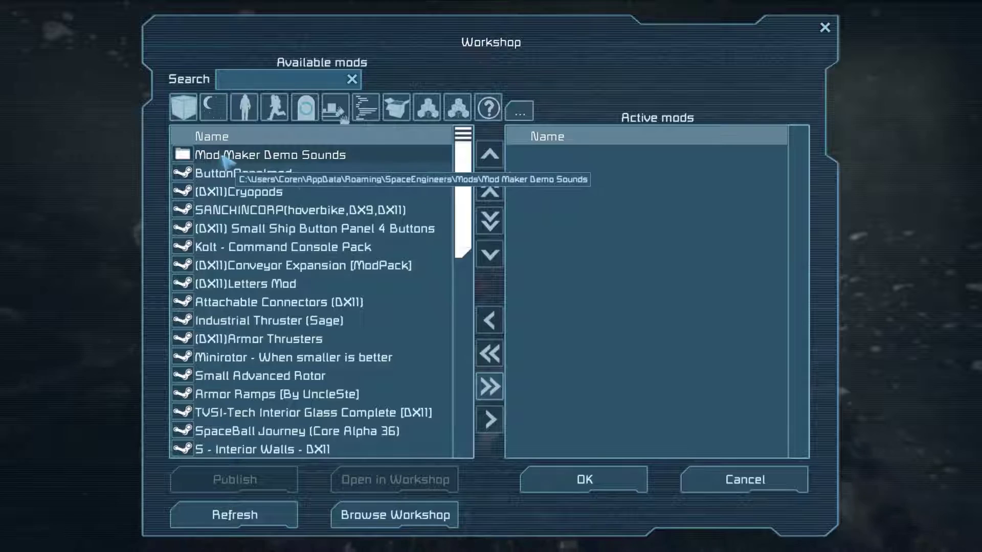
pyautogui.click(207, 159)
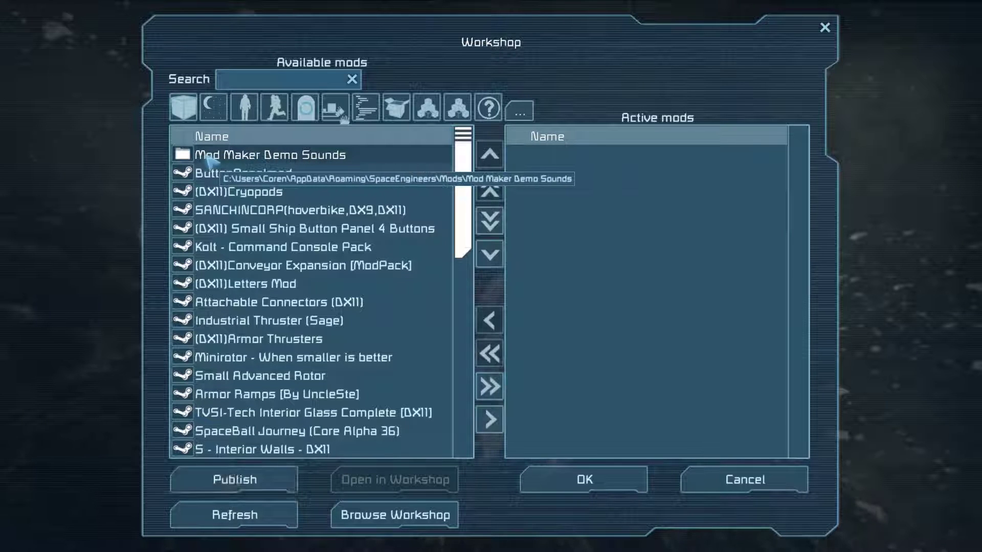
pyautogui.doubleClick(207, 156)
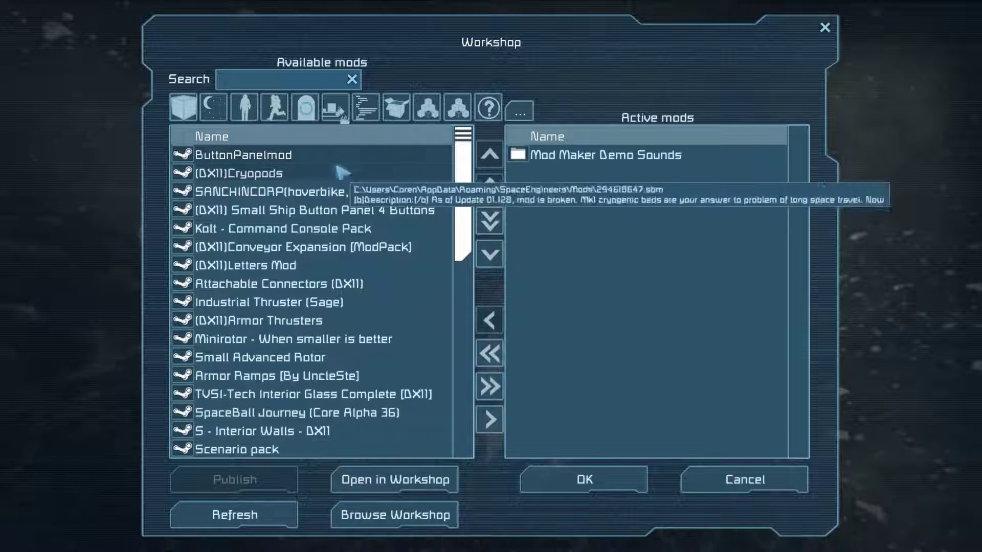
pyautogui.click(572, 483)
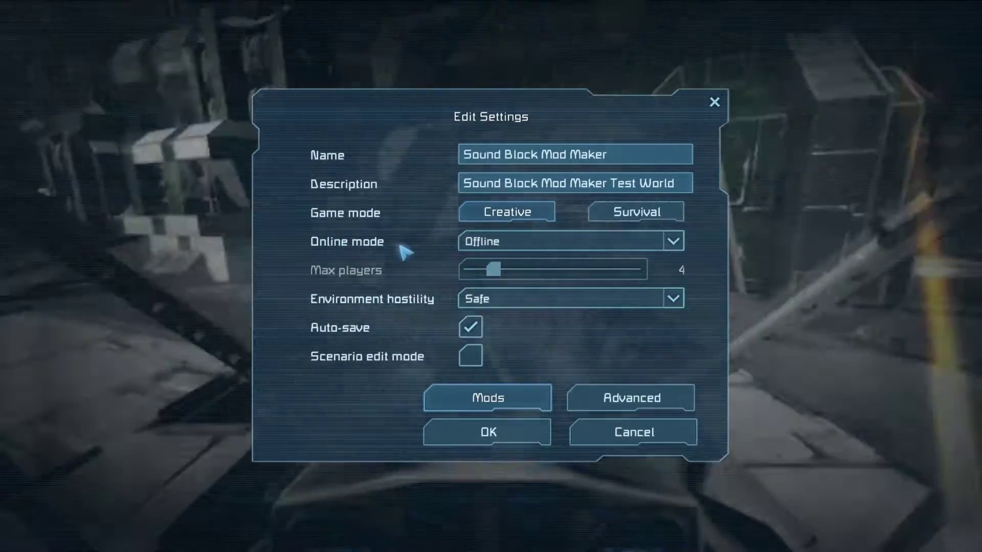
# Accept the world settings with online mode Offline and load the Sound Block Mod Maker world
pyautogui.click(498, 244)
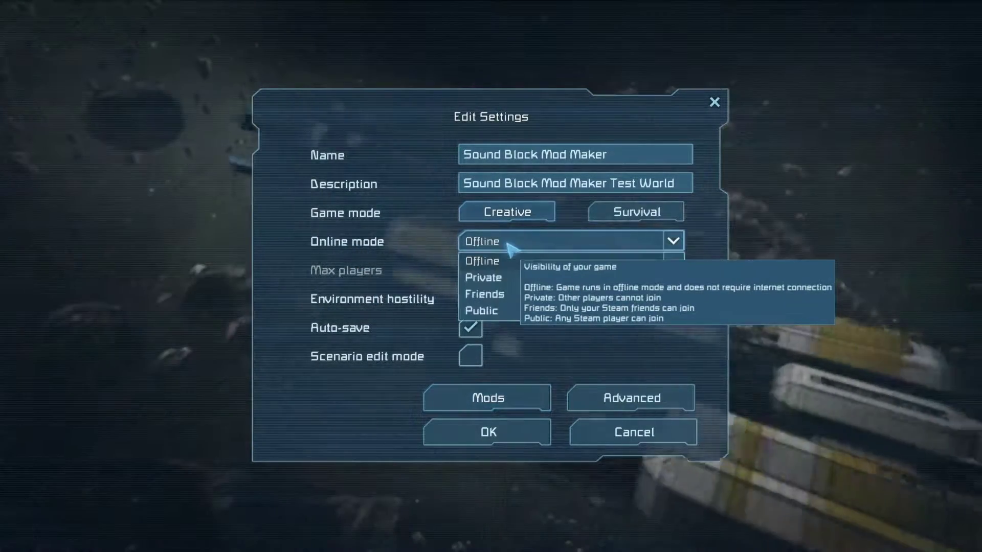
pyautogui.click(509, 244)
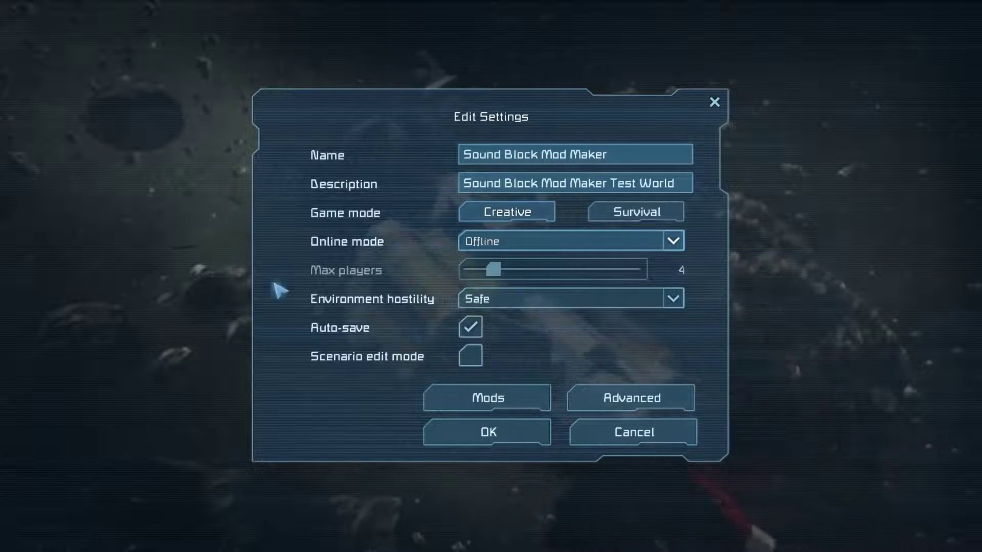
pyautogui.click(489, 441)
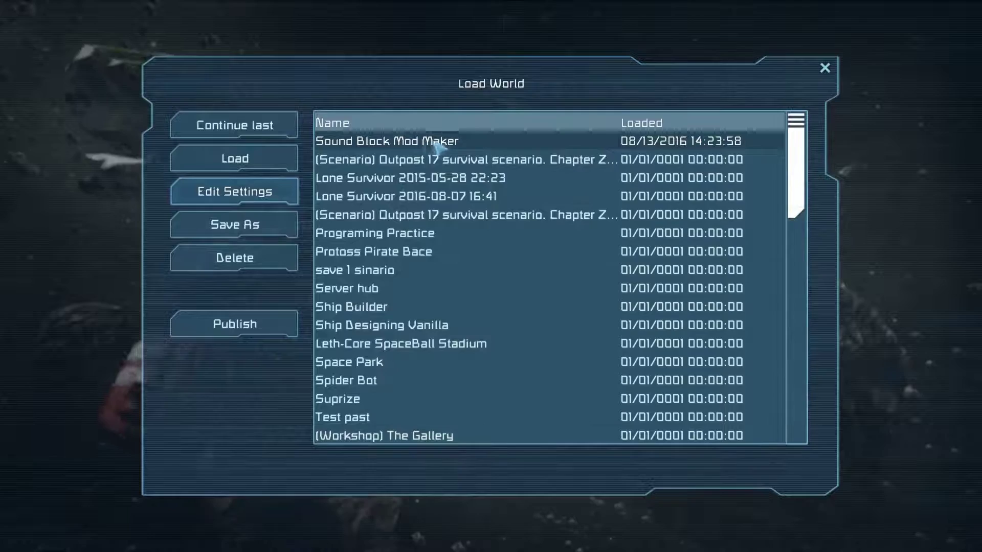
pyautogui.doubleClick(438, 146)
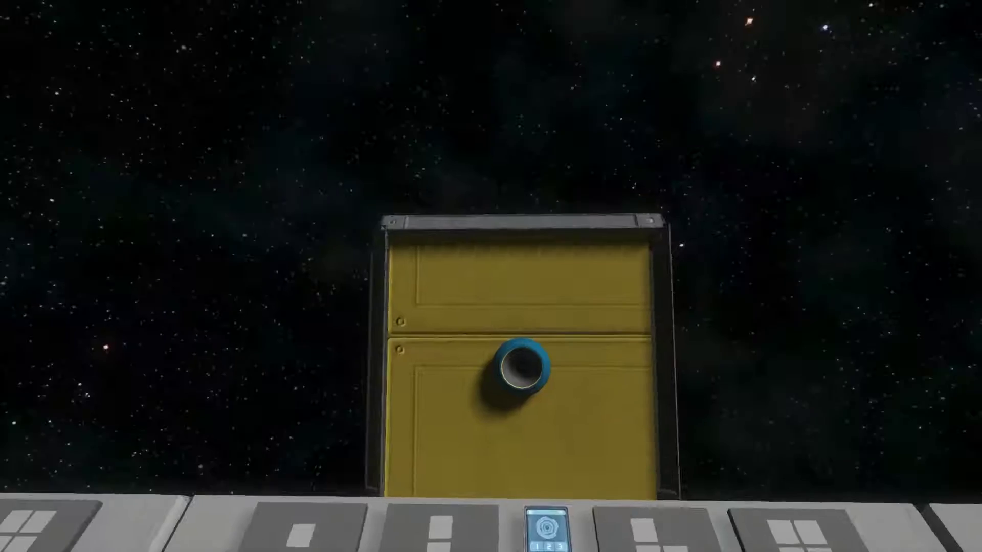
# Examine the Sound Block's settings and sound list in the grid's terminal for the sounds added by the mod
pyautogui.press('k')
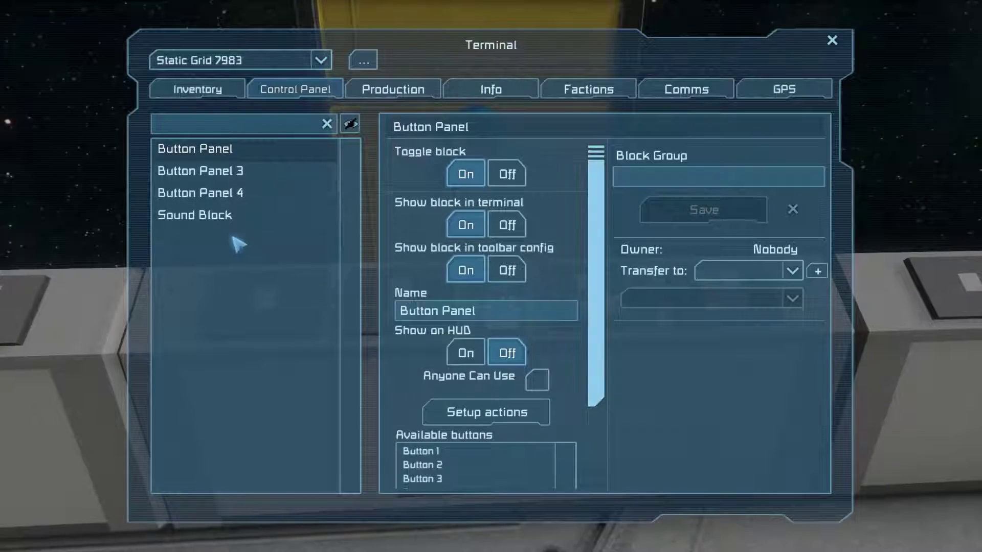
pyautogui.click(238, 219)
pyautogui.scroll(-3, 583, 207)
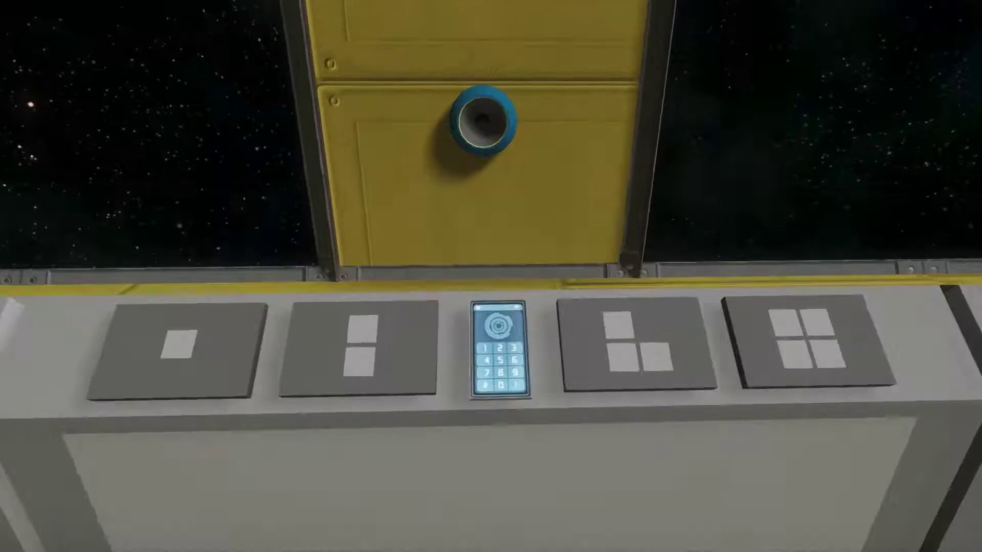
pyautogui.press('k')
pyautogui.scroll(-4, 588, 307)
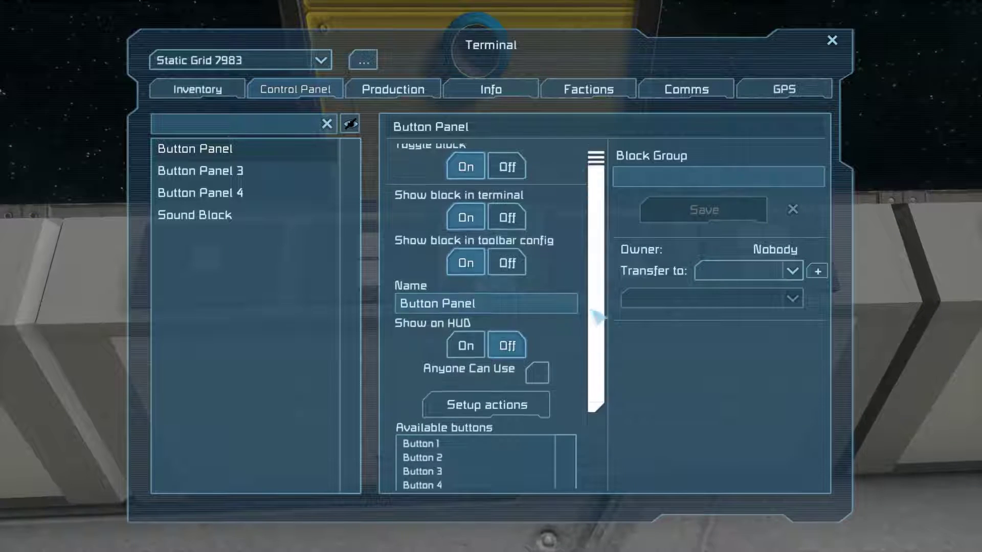
pyautogui.click(241, 219)
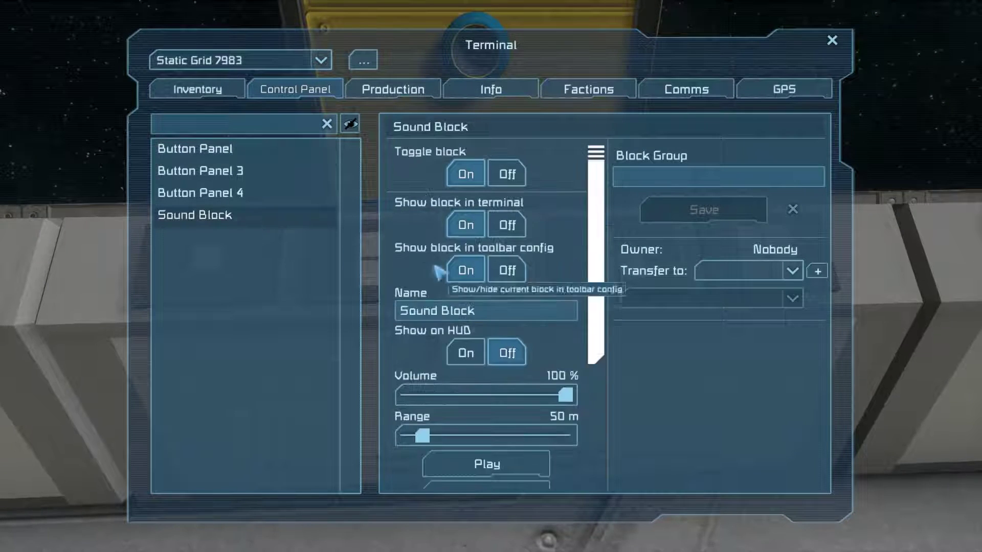
pyautogui.scroll(-3, 604, 348)
pyautogui.scroll(-4, 609, 352)
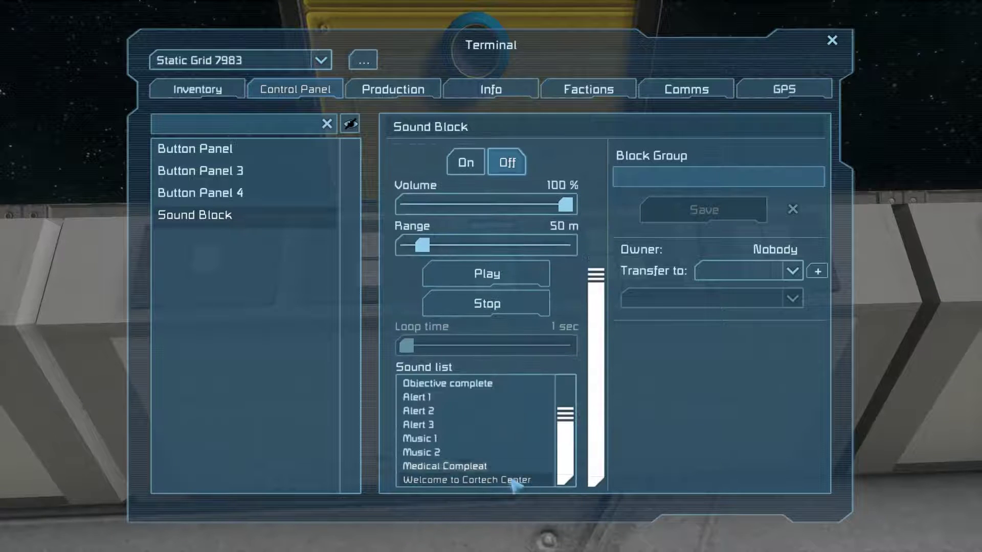
pyautogui.click(832, 40)
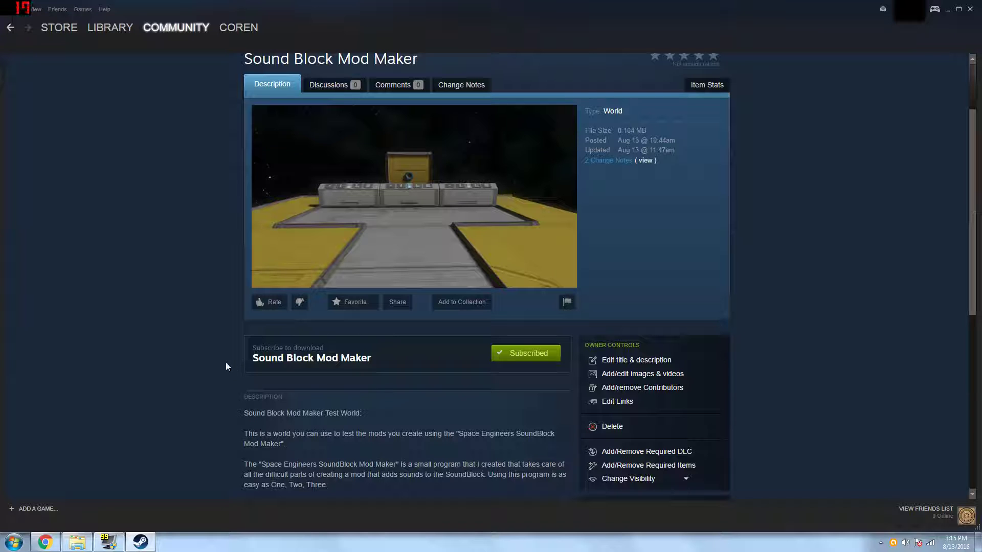
# Review the Sound Block Mod Maker workshop description in Steam, close the existing Chrome window and open the description's Dropbox link
pyautogui.scroll(-4, 218, 363)
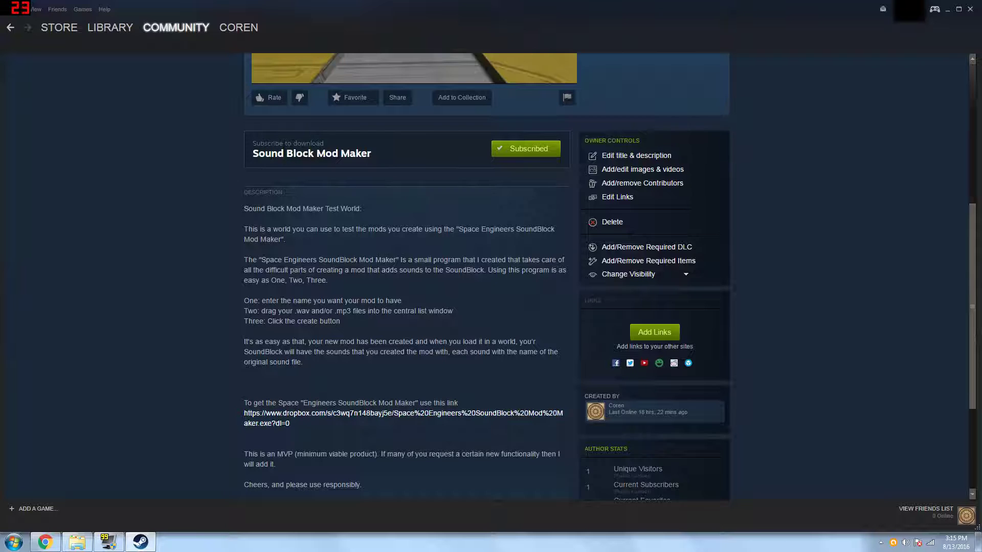
pyautogui.scroll(4, 169, 363)
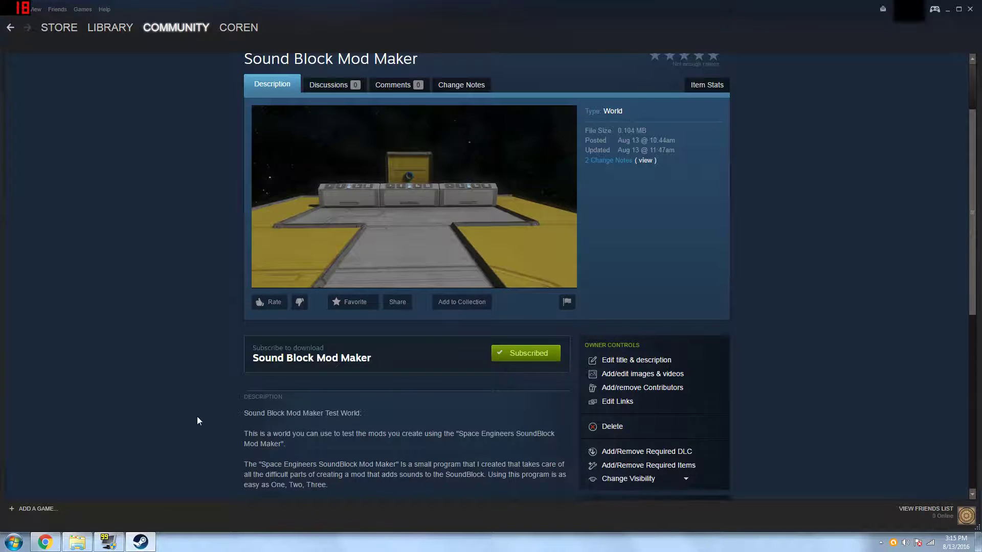
pyautogui.scroll(-6, 197, 416)
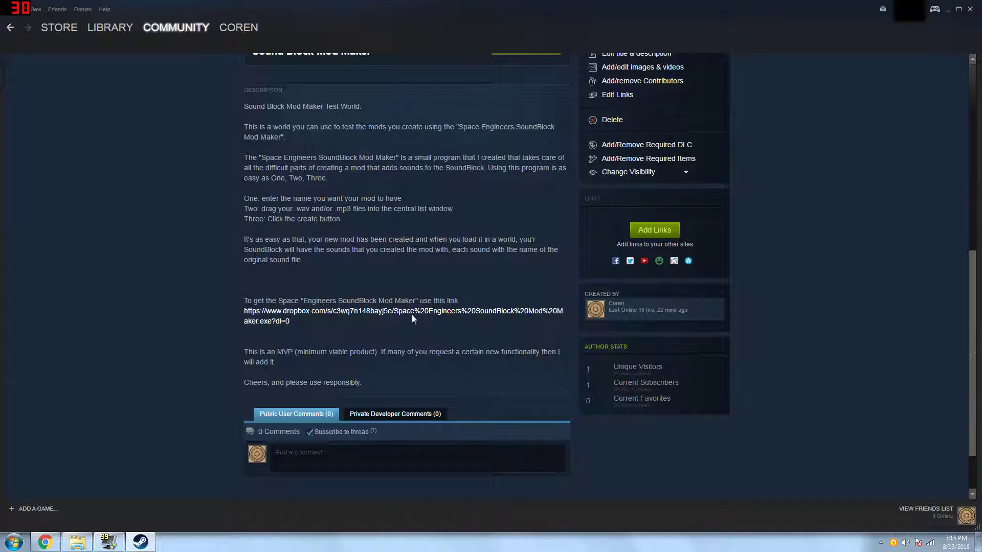
pyautogui.rightClick(48, 542)
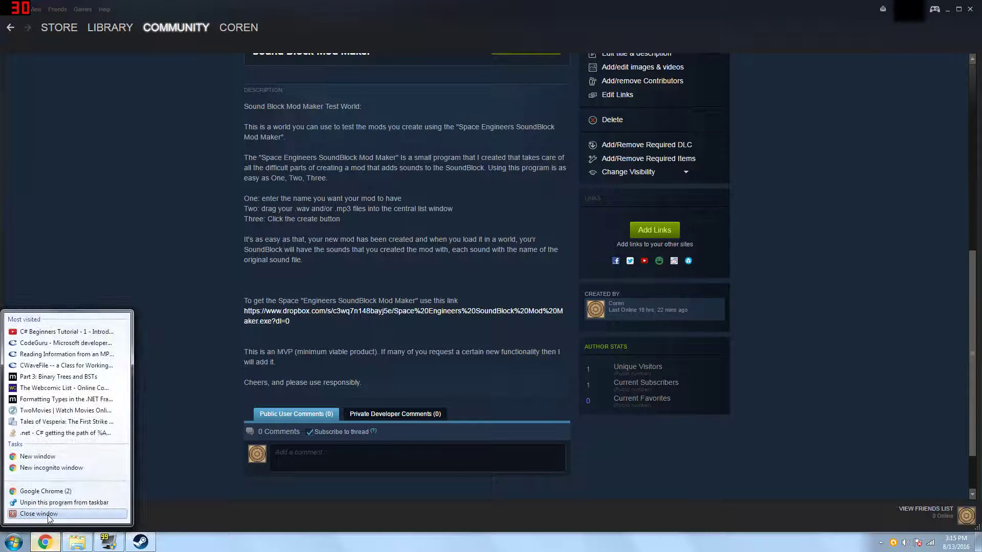
pyautogui.click(49, 515)
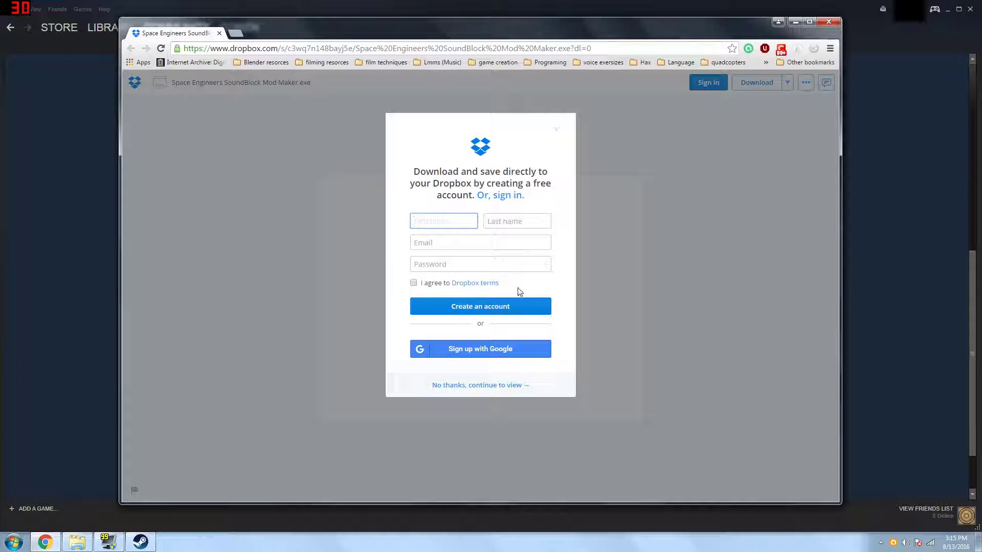
# Download Space Engineers SoundBlock Mod Maker.exe from Dropbox to the desktop without creating an account
pyautogui.click(456, 389)
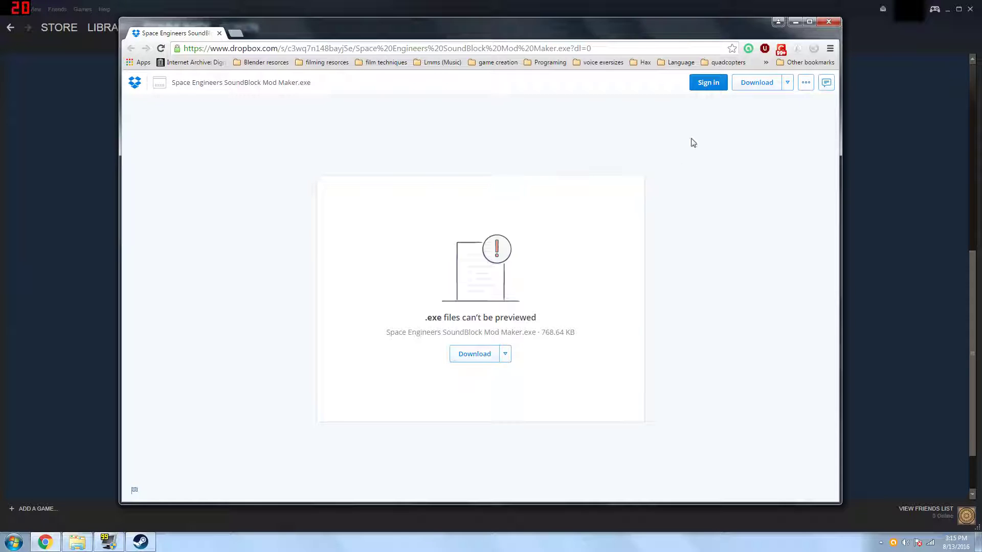
pyautogui.click(474, 353)
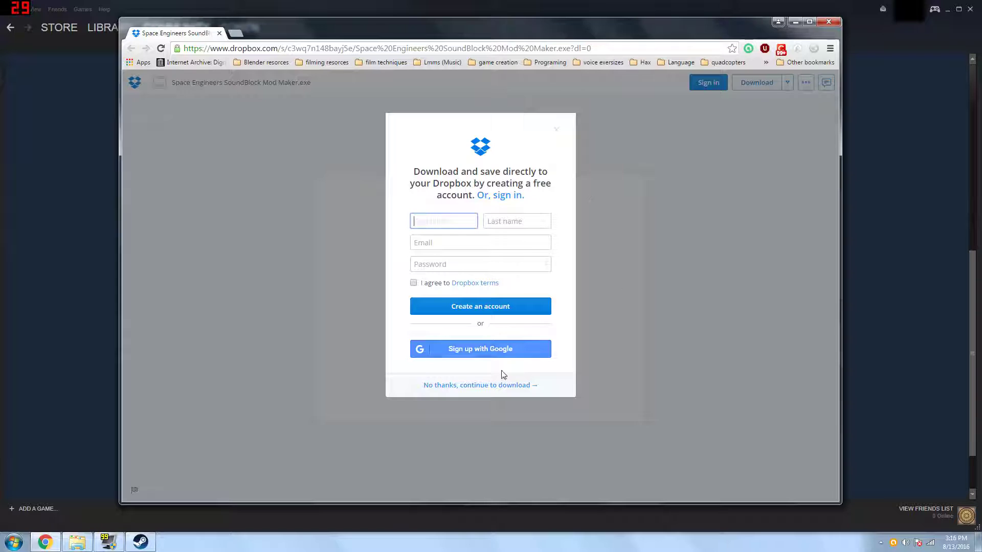
pyautogui.click(438, 388)
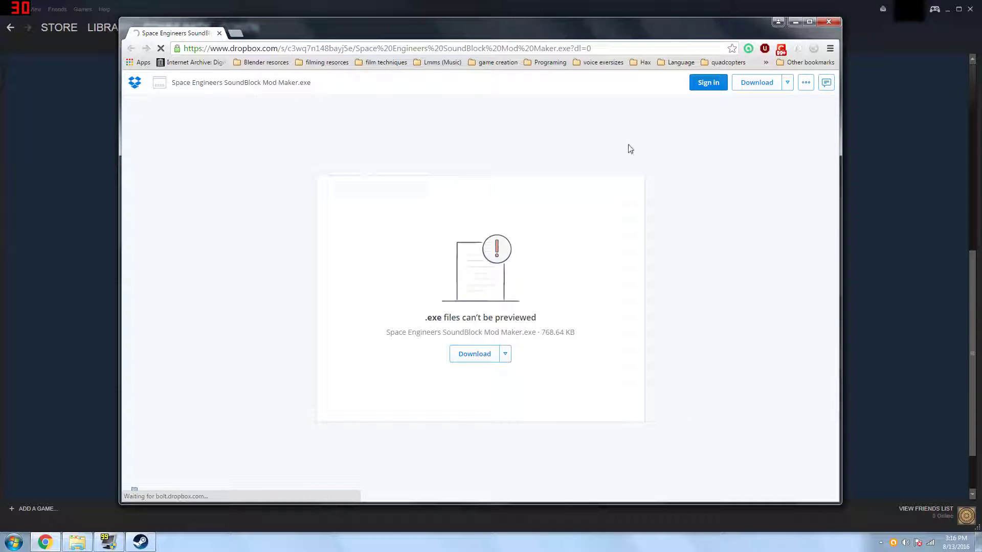
pyautogui.moveTo(152, 28); pyautogui.dragTo(328, 133)
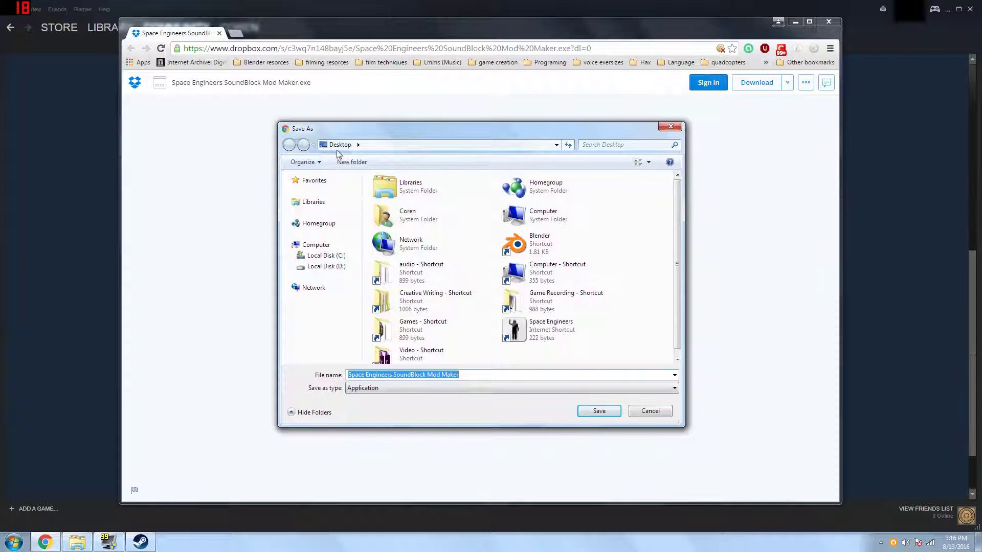
pyautogui.click(600, 412)
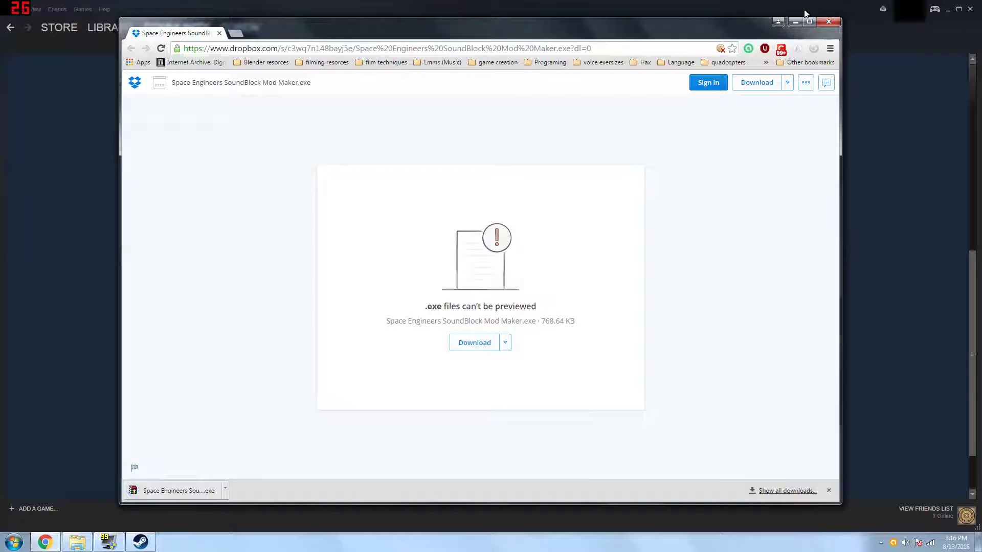
# Clear the Steam and browser windows off the desktop and move the downloaded SoundBlock Mod Maker file to an empty area
pyautogui.click(947, 9)
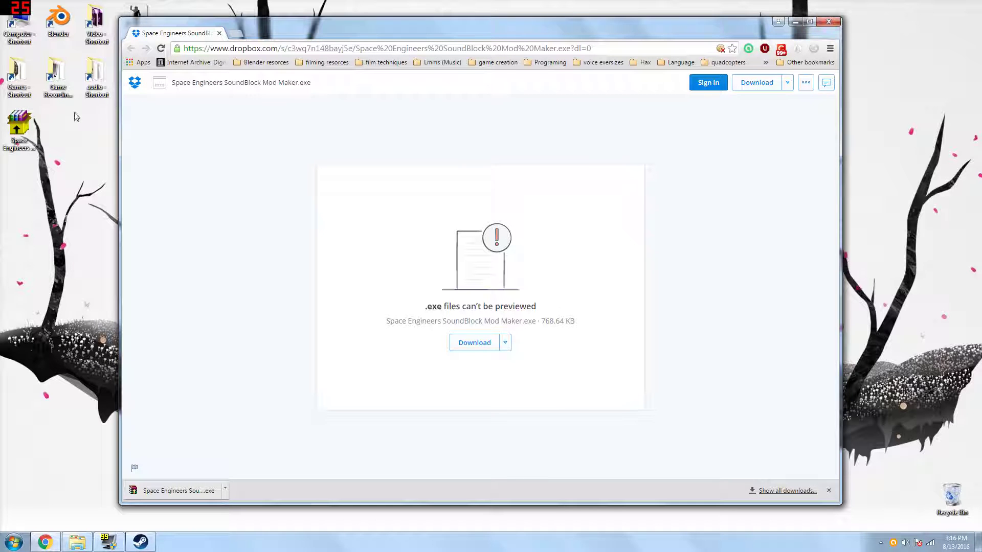
pyautogui.click(12, 128)
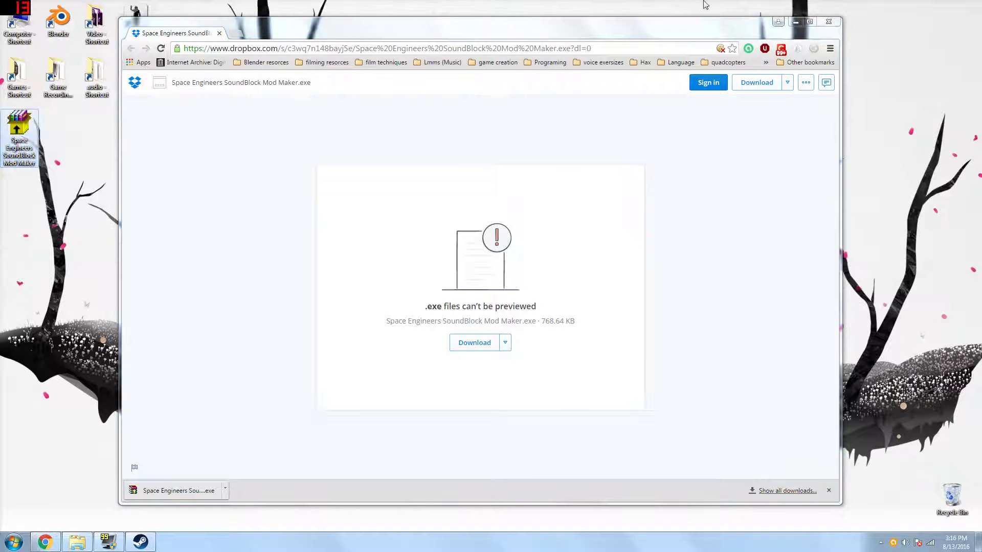
pyautogui.click(828, 23)
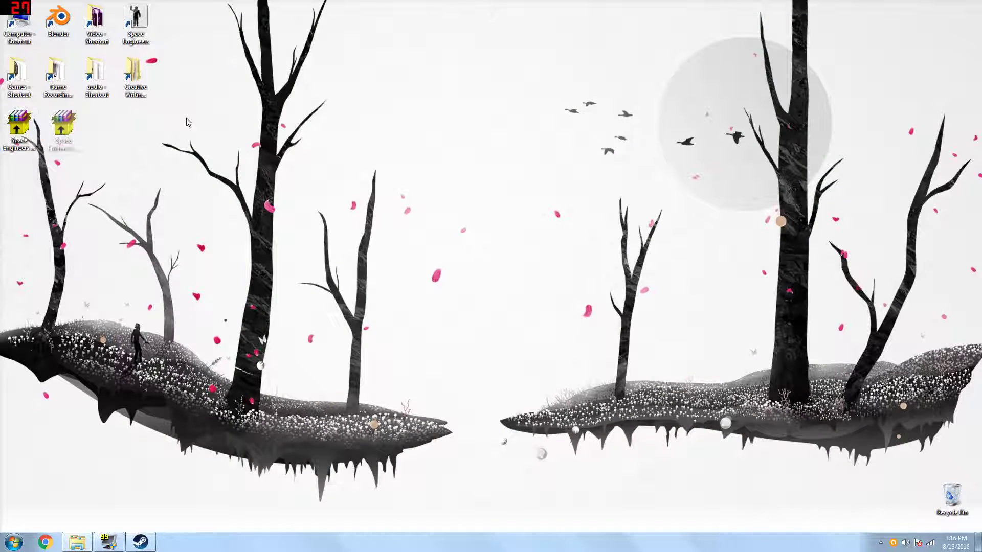
pyautogui.moveTo(188, 122); pyautogui.dragTo(453, 149)
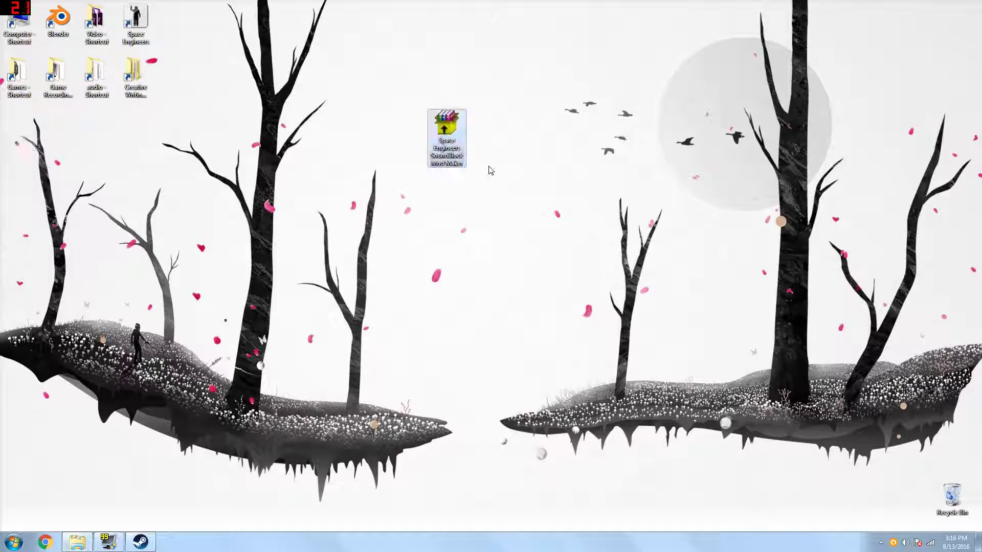
# Run the downloaded archive, extract it to the desktop and place the extracted folder beside the archive
pyautogui.doubleClick(445, 131)
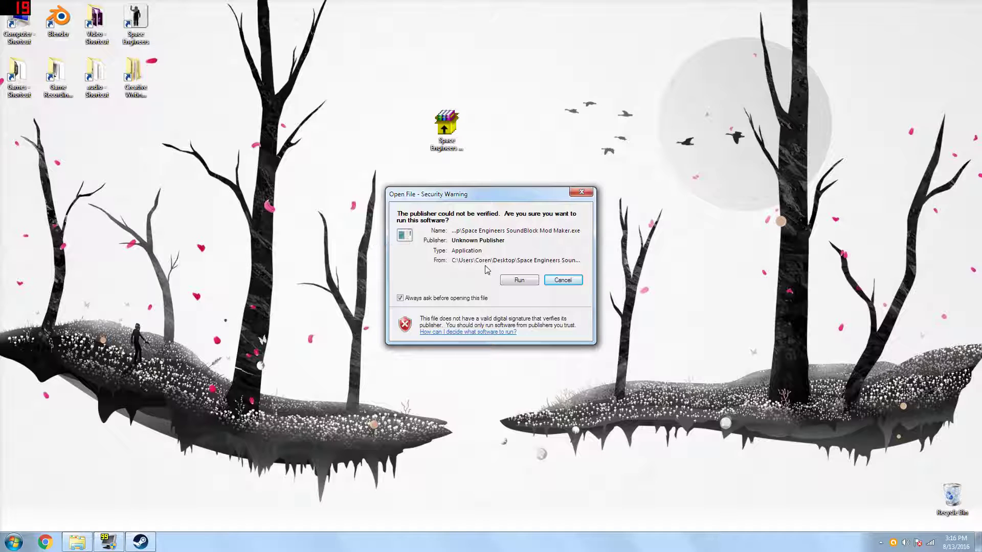
pyautogui.click(519, 280)
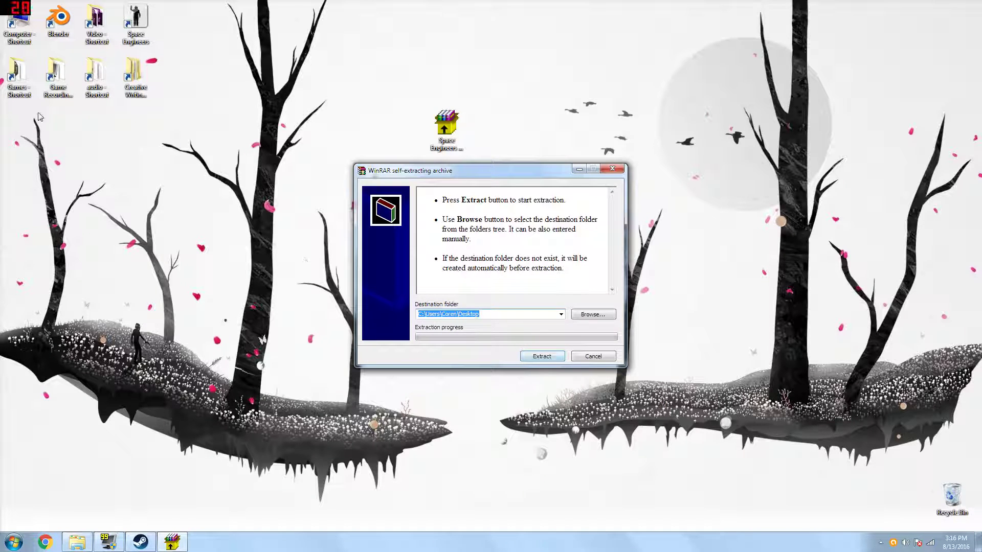
pyautogui.click(533, 359)
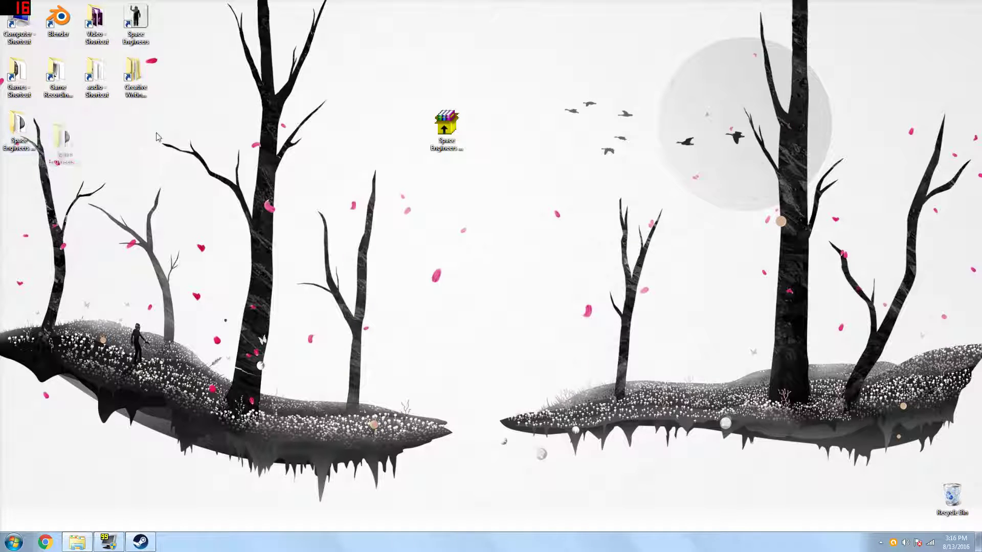
pyautogui.moveTo(19, 128); pyautogui.dragTo(490, 128)
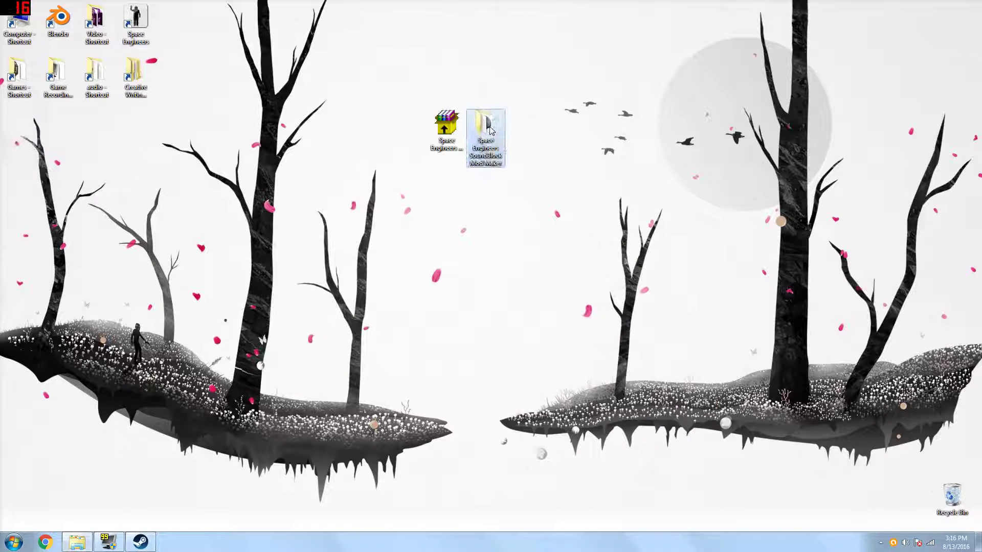
# Delete the downloaded SoundBlock Mod Maker archive and open the extracted Space Engineers SoundBlock Mod Maker folder
pyautogui.rightClick(450, 127)
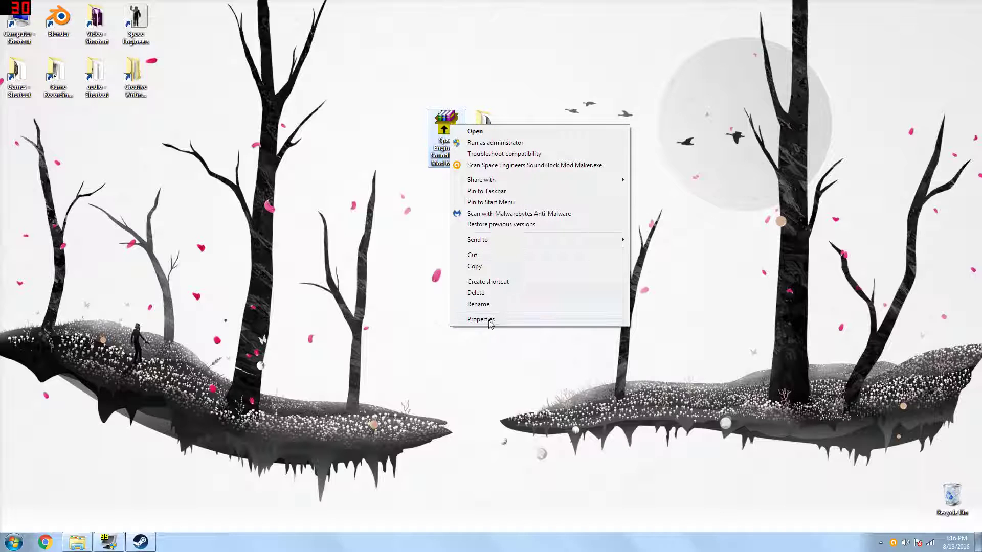
pyautogui.click(475, 292)
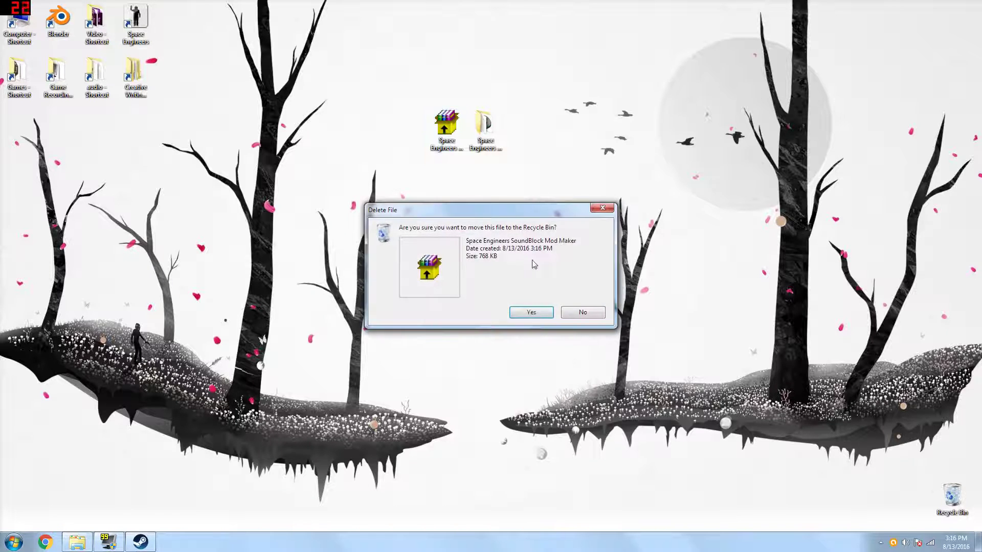
pyautogui.click(531, 313)
pyautogui.doubleClick(483, 125)
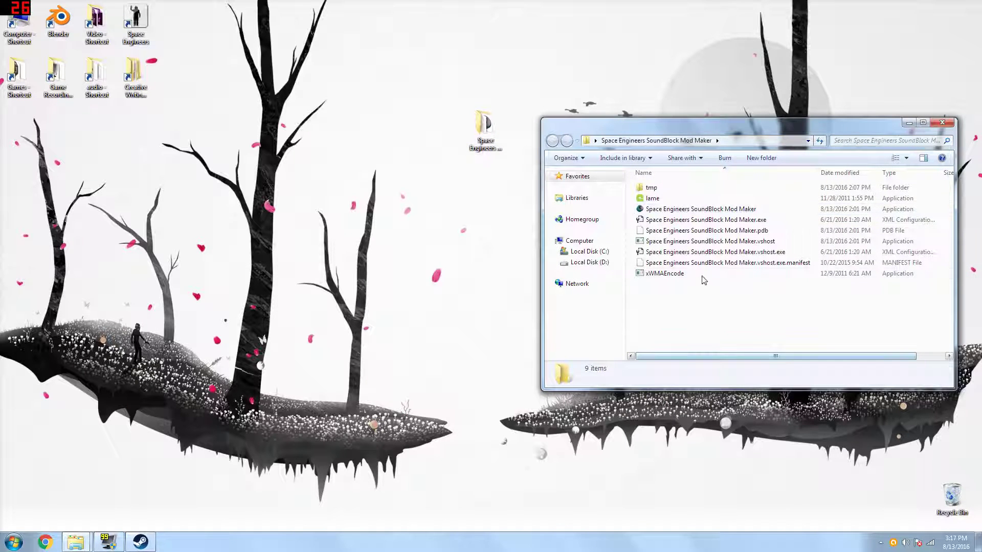
# Create a shortcut to the Space Engineers SoundBlock Mod Maker application, place it on the desktop and close the tool's folder
pyautogui.click(664, 210)
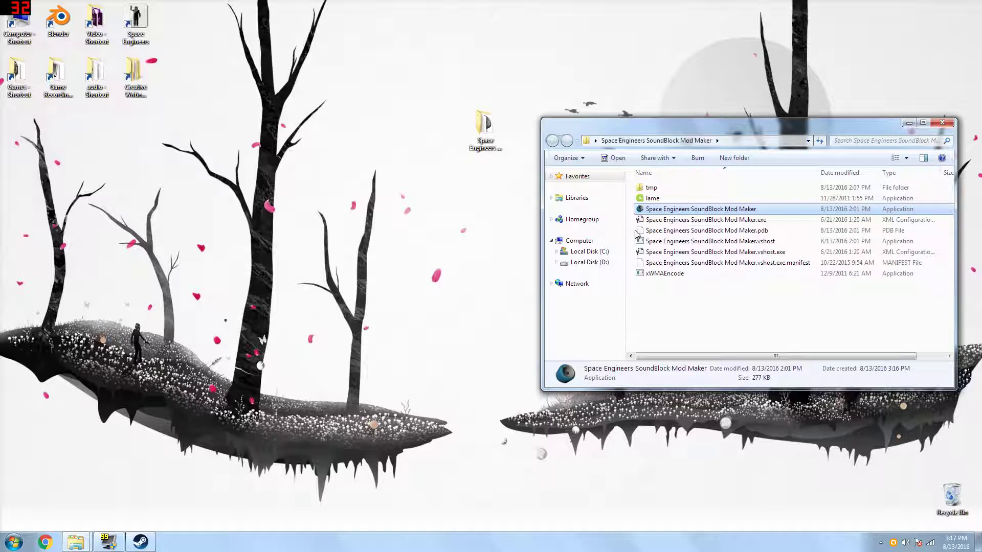
pyautogui.rightClick(649, 209)
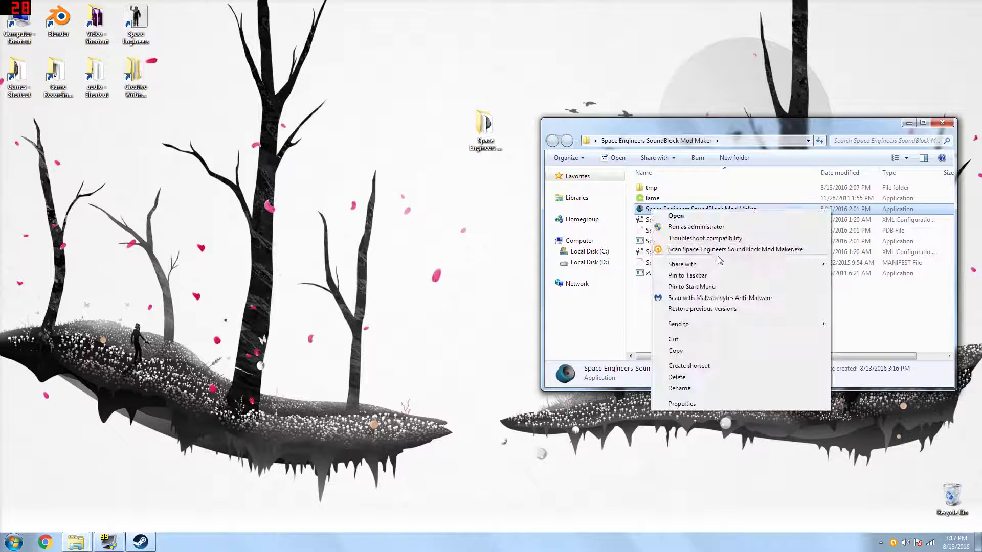
pyautogui.click(695, 366)
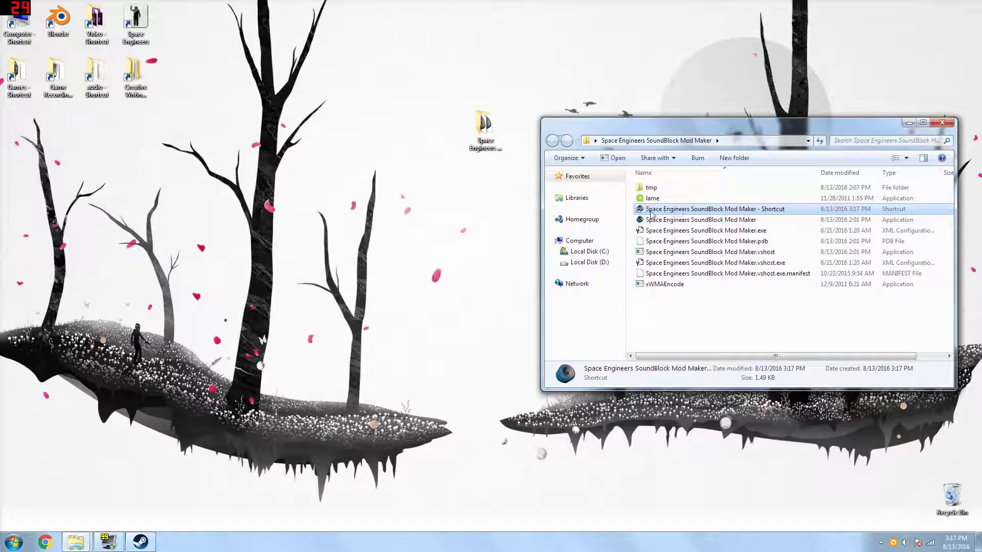
pyautogui.moveTo(651, 211); pyautogui.dragTo(26, 128)
pyautogui.click(942, 124)
pyautogui.moveTo(447, 124); pyautogui.dragTo(485, 228)
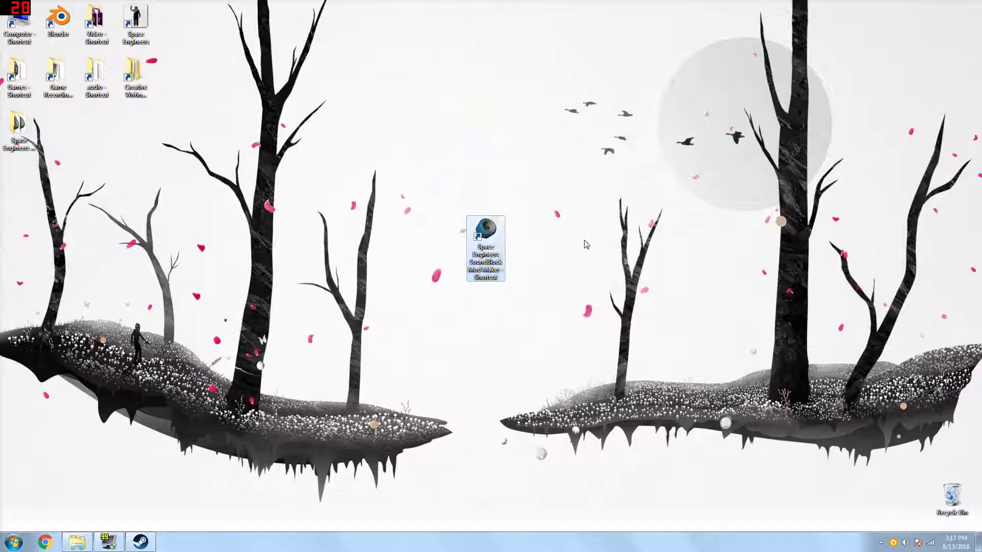
# Launch the SoundBlock Mod Maker from its desktop shortcut and name the mod My First Sound Mod
pyautogui.doubleClick(481, 240)
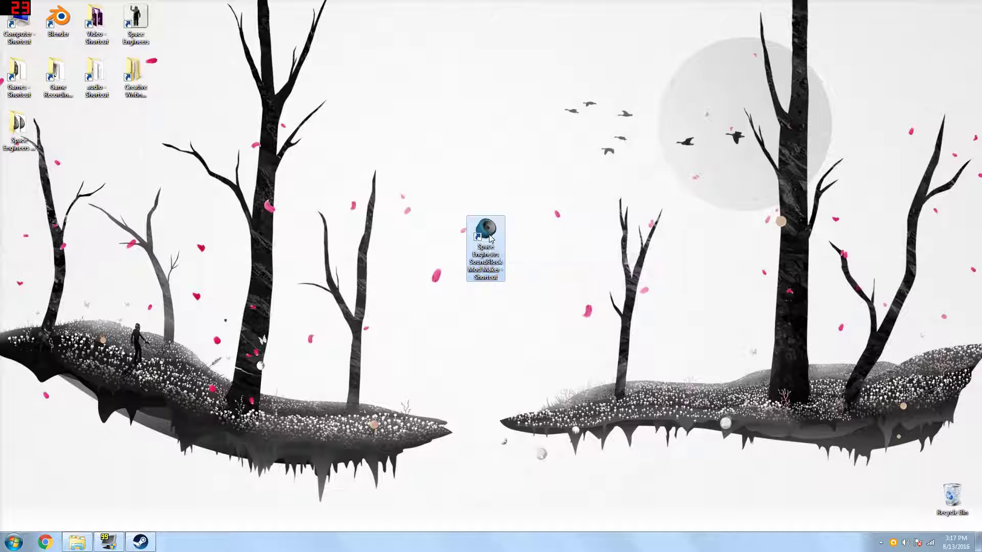
pyautogui.moveTo(163, 34); pyautogui.dragTo(481, 152)
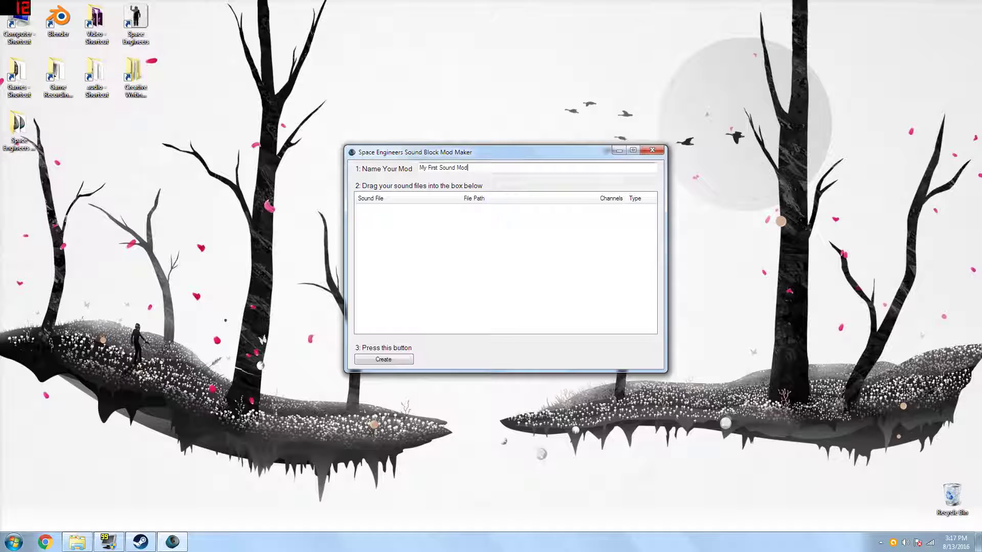
pyautogui.moveTo(502, 155); pyautogui.dragTo(507, 195)
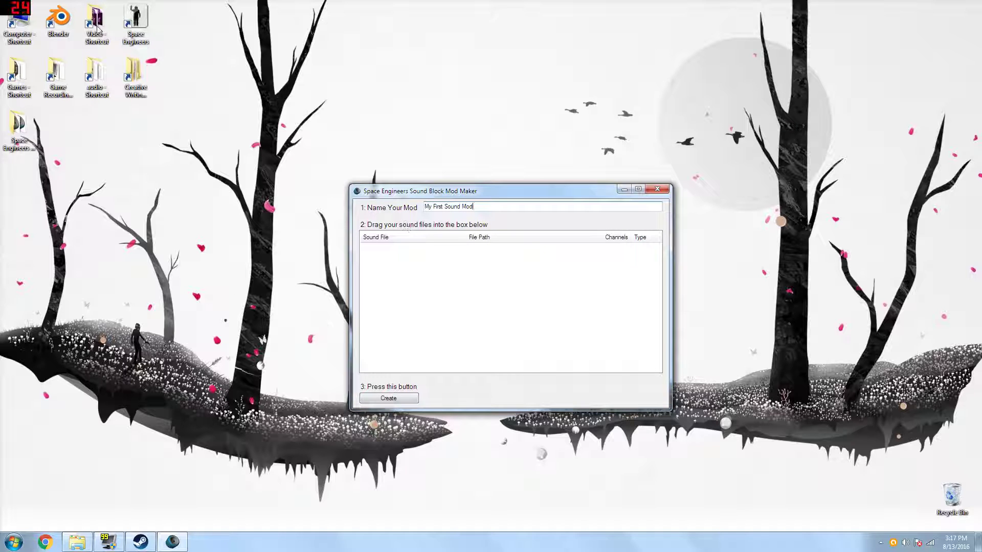
# Open the audio folder, launch Audacity 1.3 Beta (Unicode) from it, close the folder and bring Audacity to the front
pyautogui.doubleClick(97, 82)
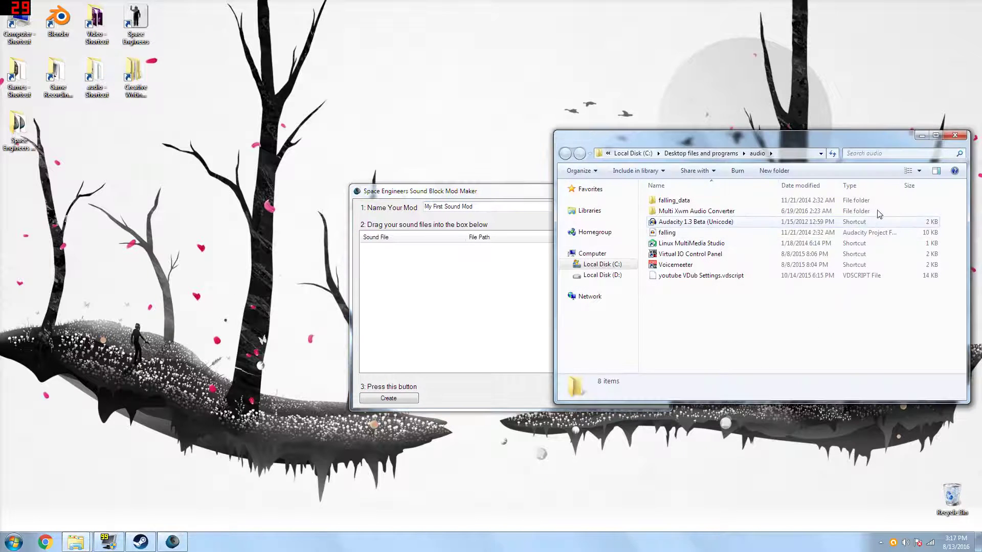
pyautogui.click(469, 194)
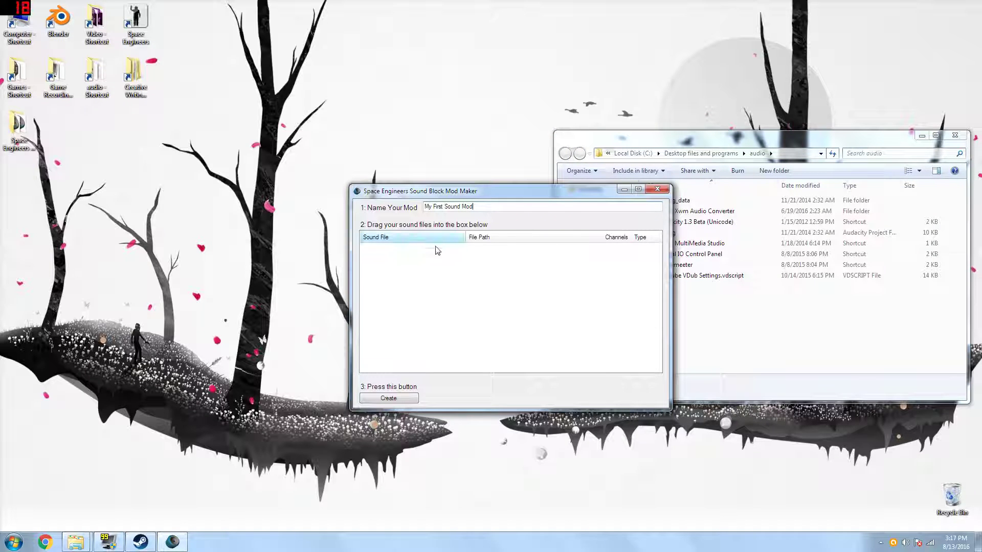
pyautogui.click(740, 140)
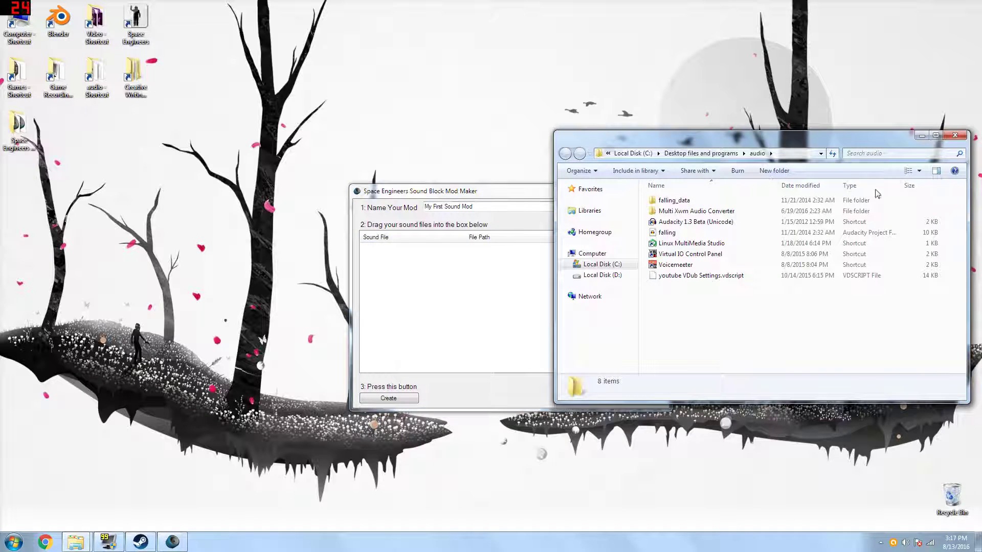
pyautogui.click(699, 225)
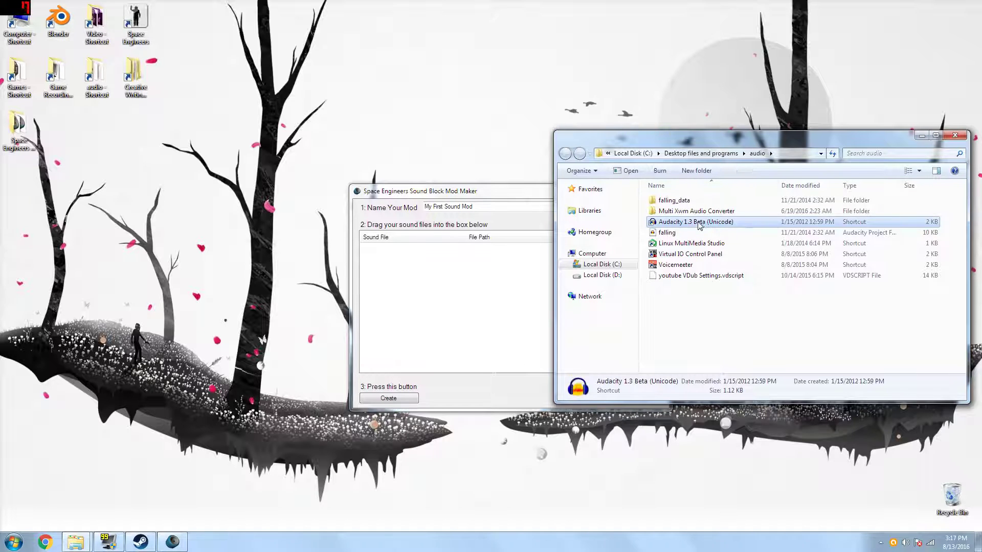
pyautogui.doubleClick(700, 225)
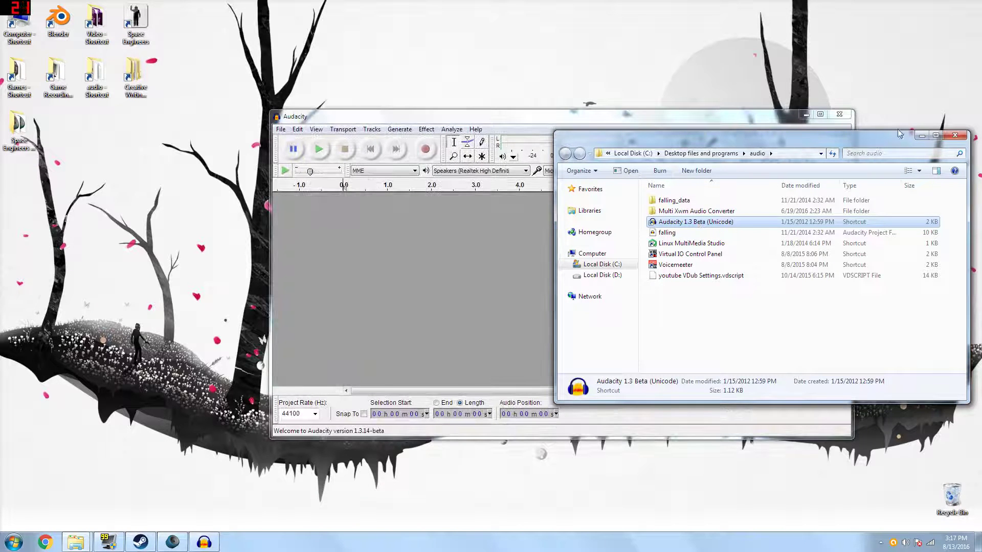
pyautogui.click(954, 135)
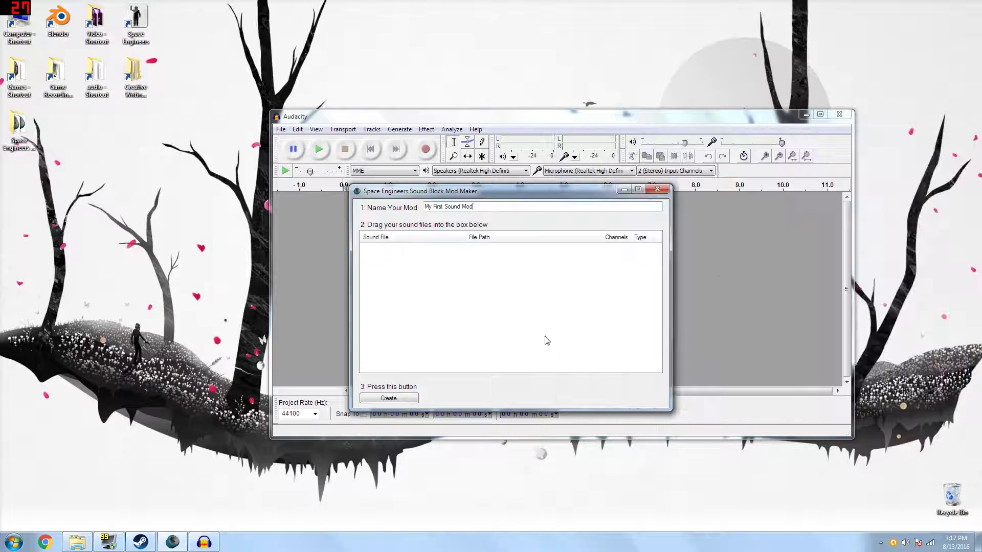
pyautogui.click(627, 121)
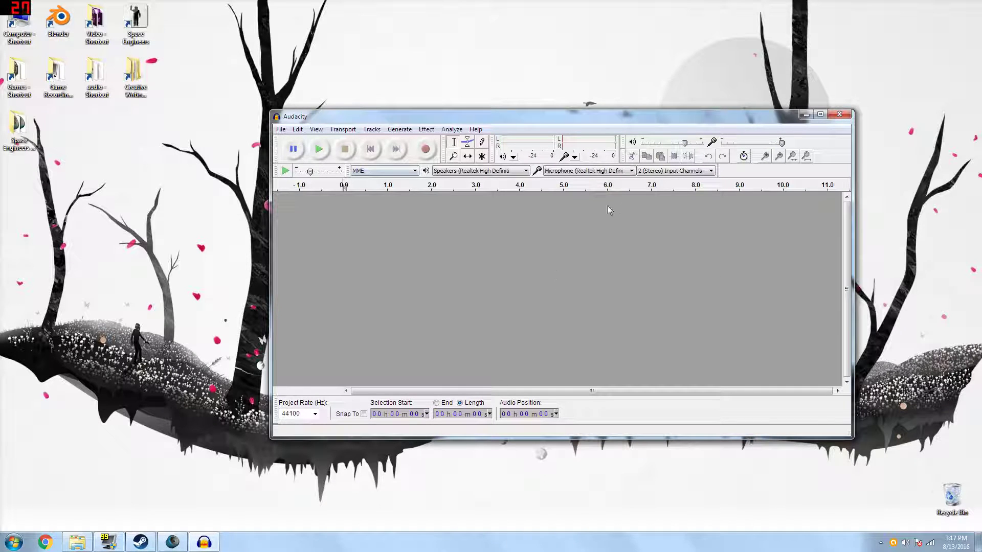
# Set Audacity's recording input to 1 (Mono) Input Channel
pyautogui.click(672, 171)
pyautogui.click(673, 179)
pyautogui.click(693, 173)
pyautogui.click(675, 184)
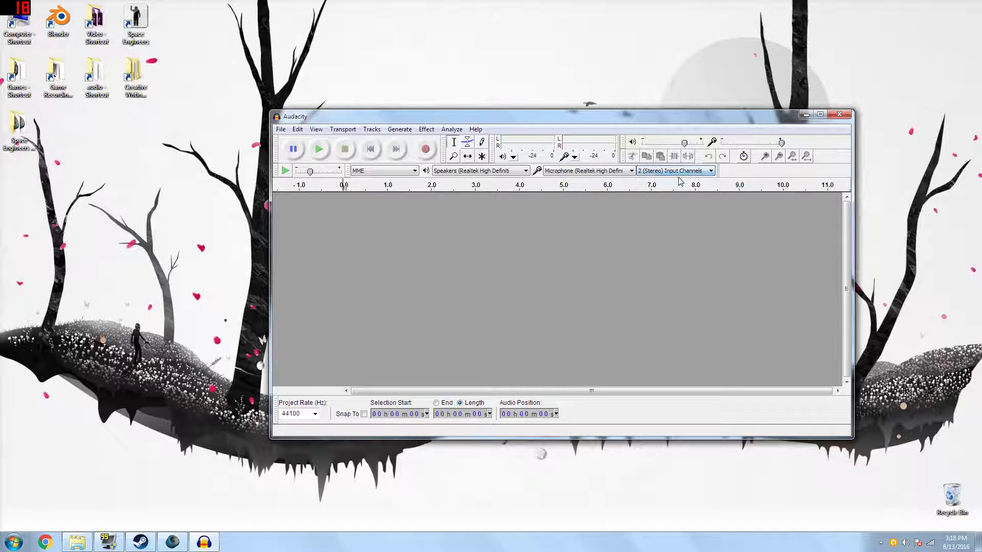
pyautogui.click(679, 172)
pyautogui.click(670, 178)
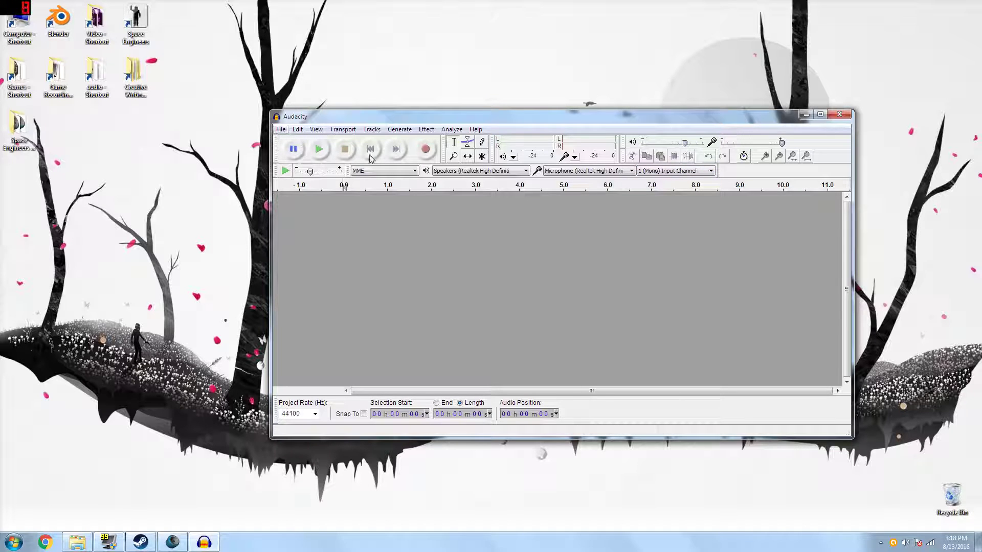
# Record a mono microphone clip about 3.5 seconds long and play it back
pyautogui.click(427, 151)
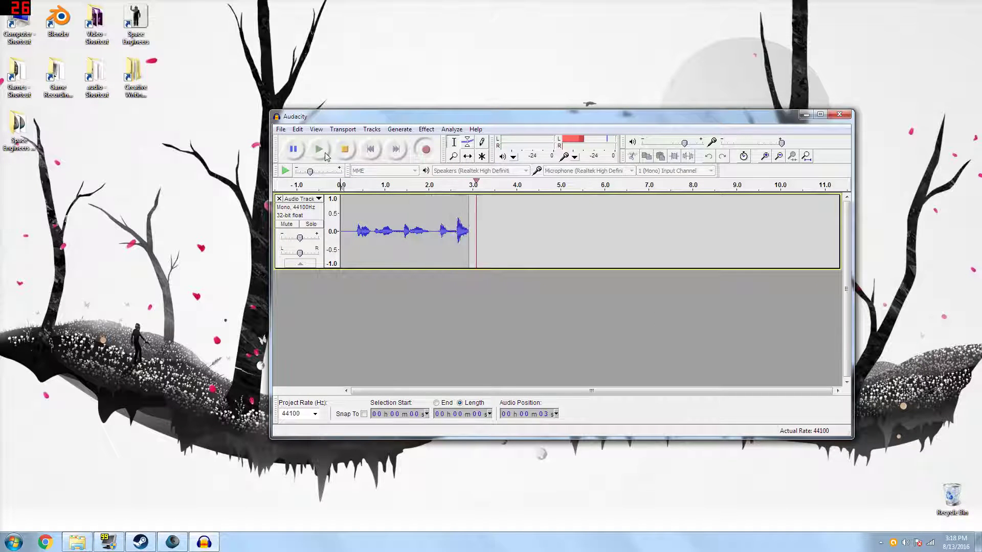
pyautogui.click(345, 149)
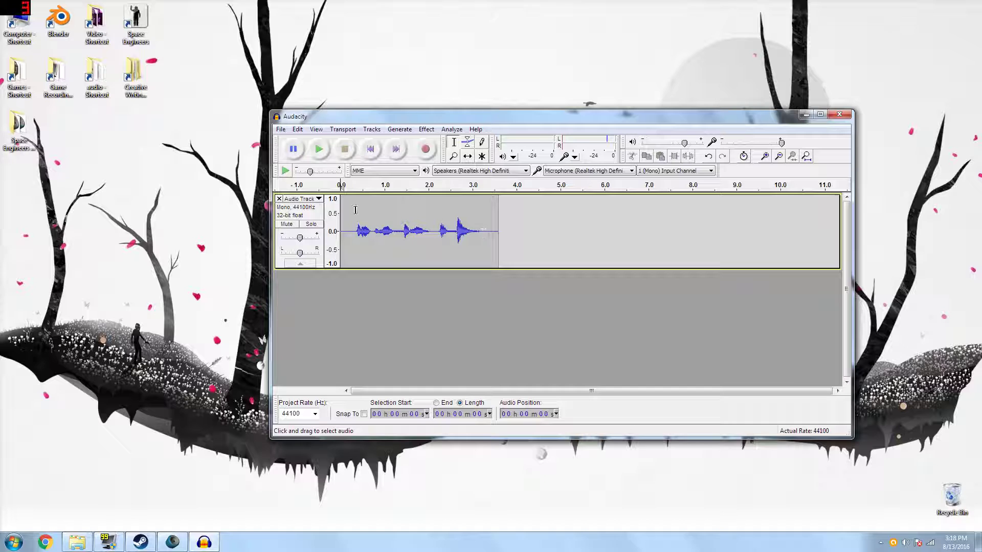
pyautogui.click(319, 149)
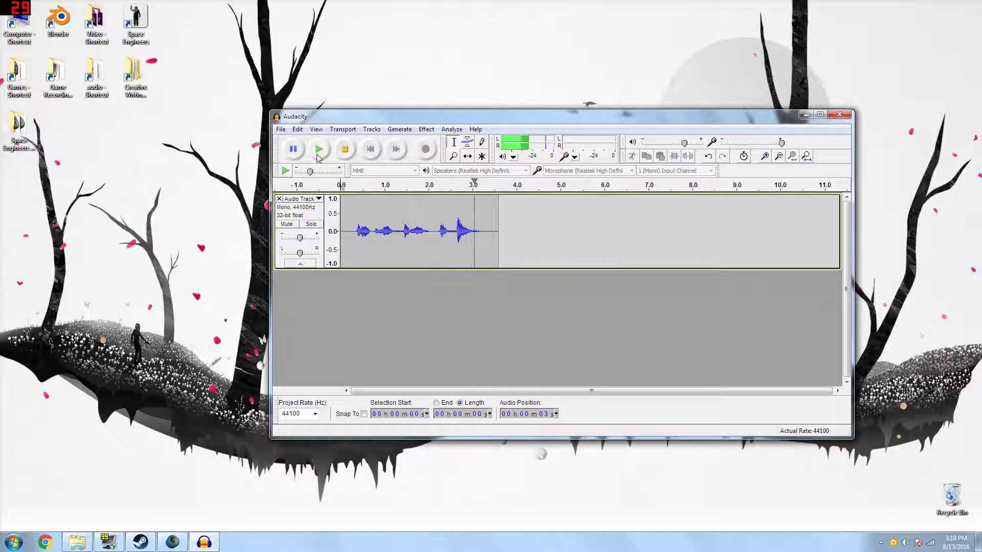
# Amplify the whole mono recording to a new peak amplitude of -0.0 dB without clipping and listen to it
pyautogui.click(426, 129)
pyautogui.click(467, 138)
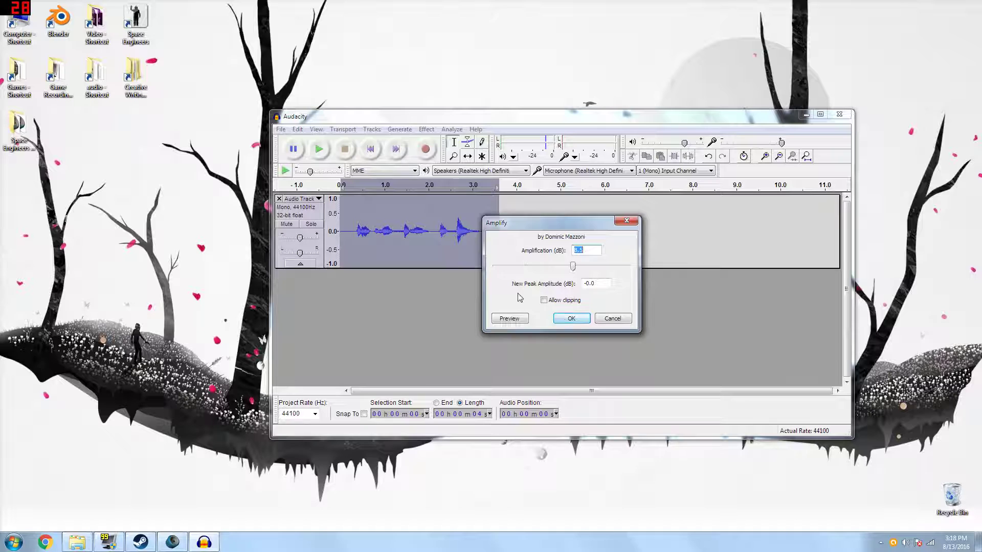
pyautogui.click(571, 319)
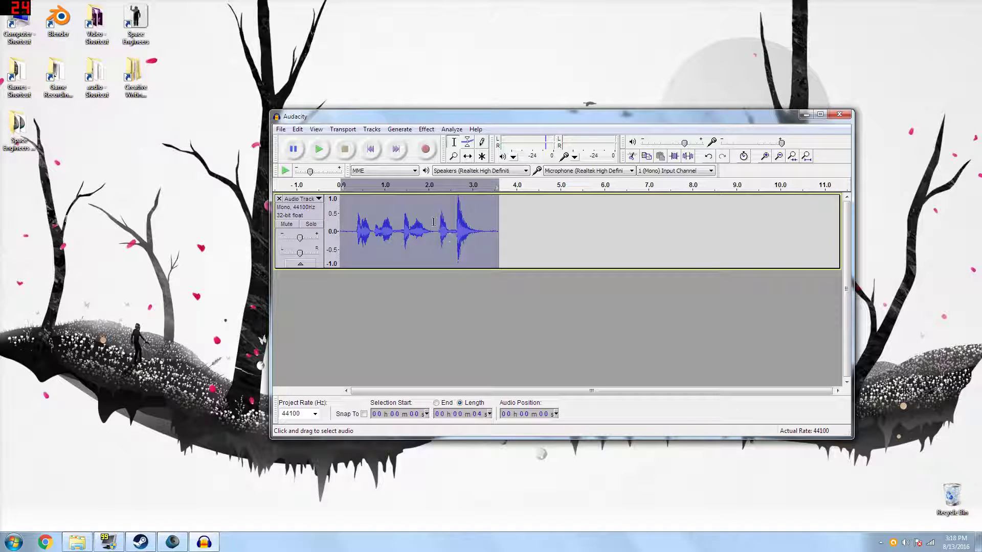
pyautogui.click(319, 149)
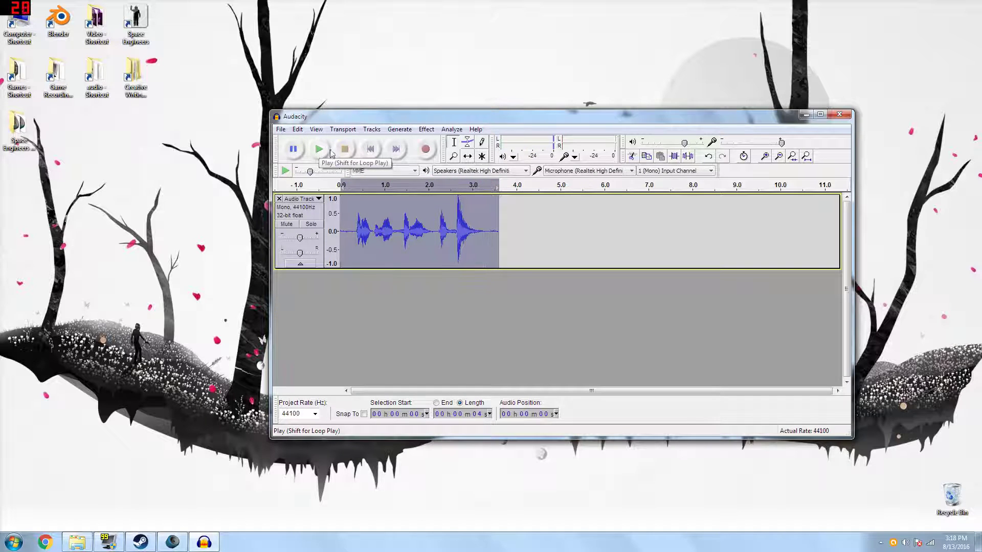
# Export the recording to the desktop as WAV (Microsoft) signed 16 bit PCM named Mono Wav, and move the file above the Audacity window
pyautogui.click(282, 130)
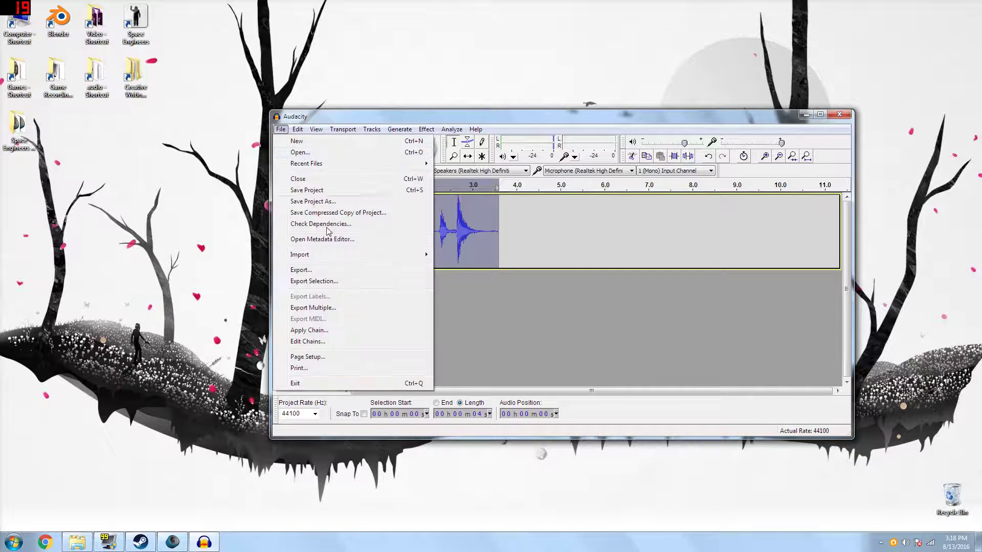
pyautogui.click(301, 271)
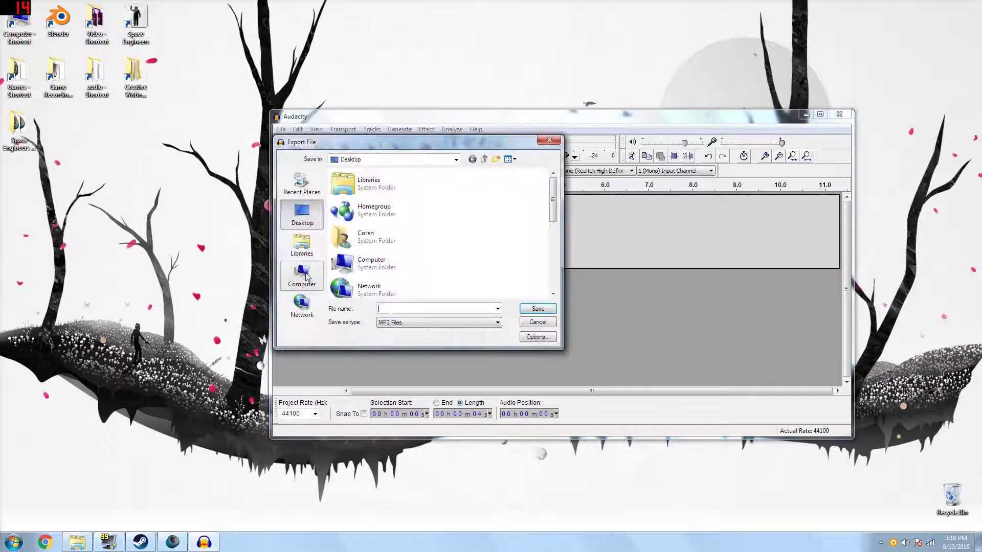
pyautogui.click(405, 323)
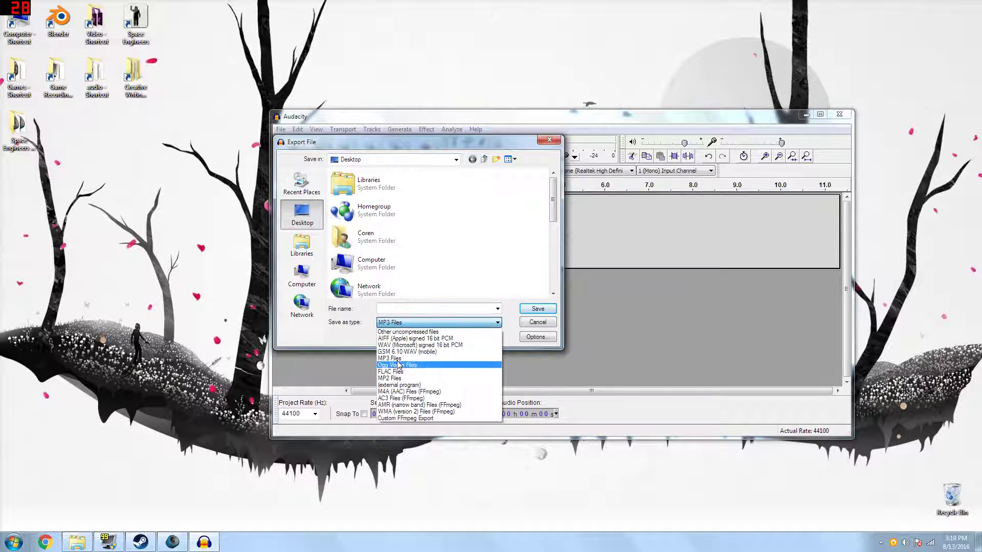
pyautogui.click(402, 345)
pyautogui.hotkey('shift', 'Tab')
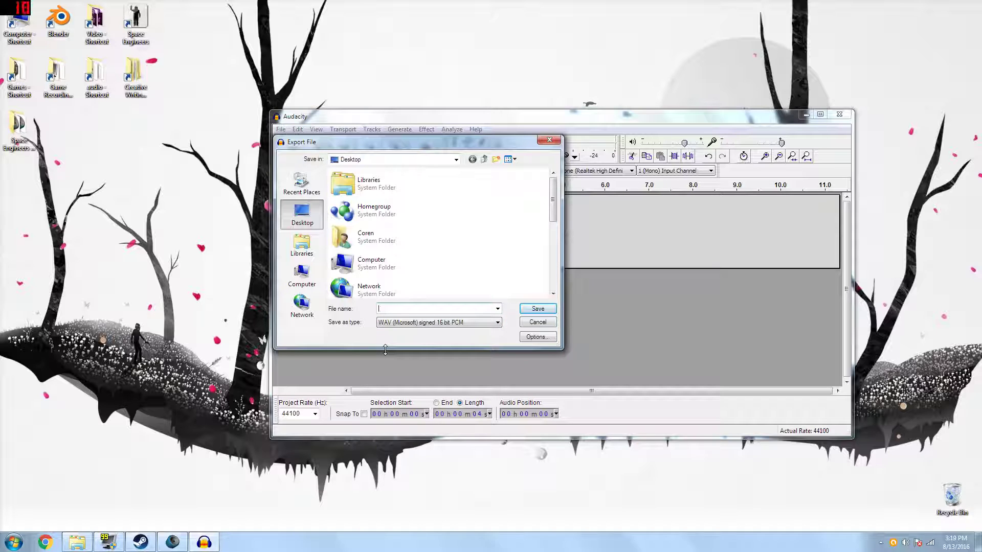
pyautogui.write('Mono Wav')
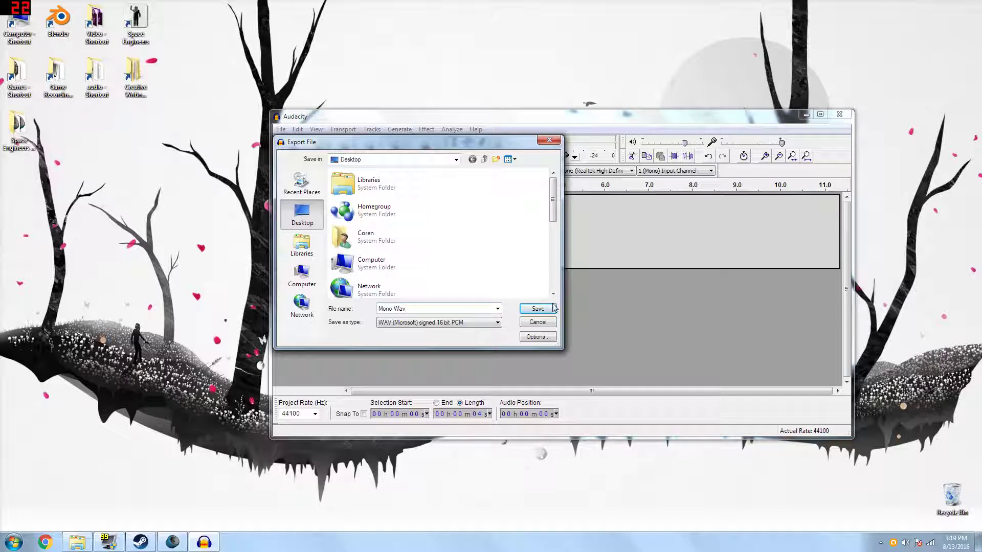
pyautogui.click(553, 309)
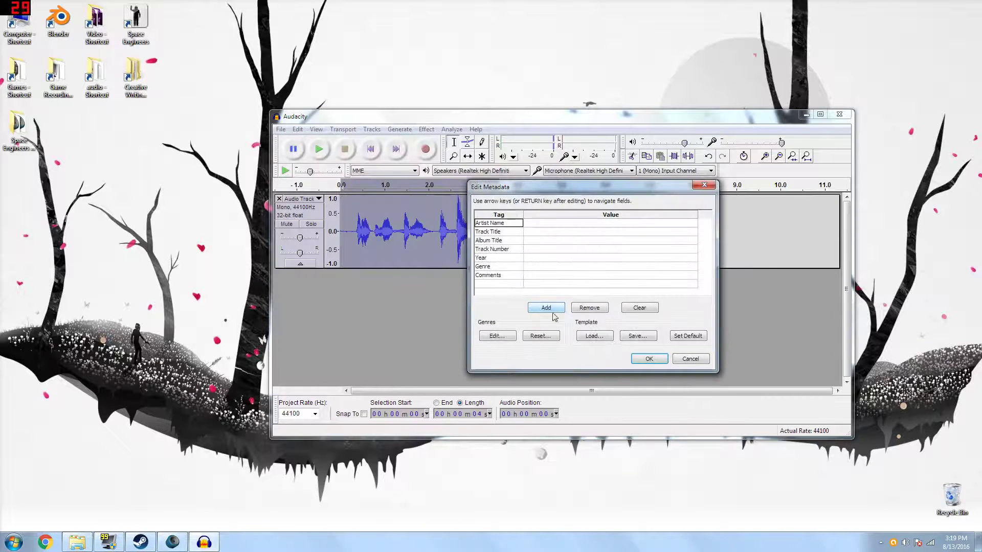
pyautogui.click(649, 359)
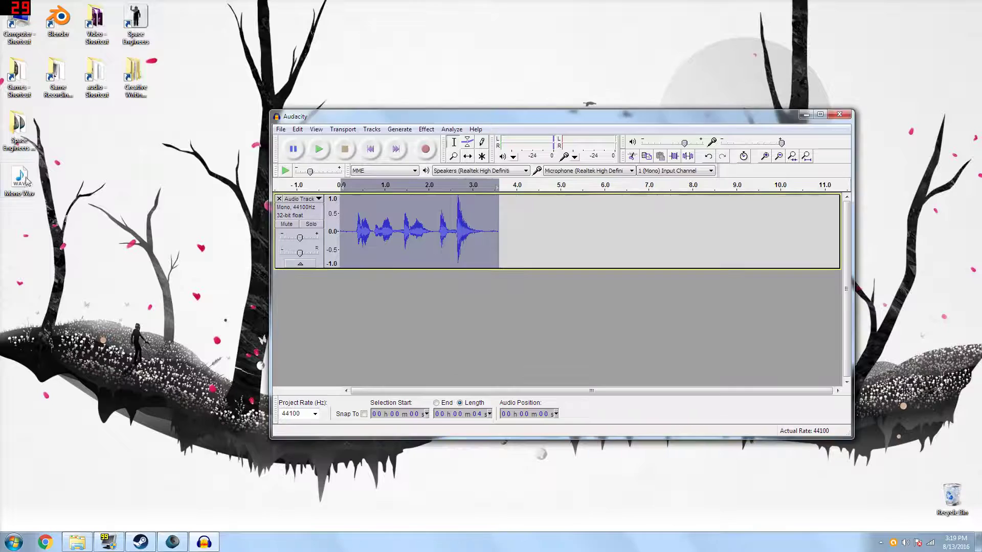
pyautogui.moveTo(25, 180); pyautogui.dragTo(452, 27)
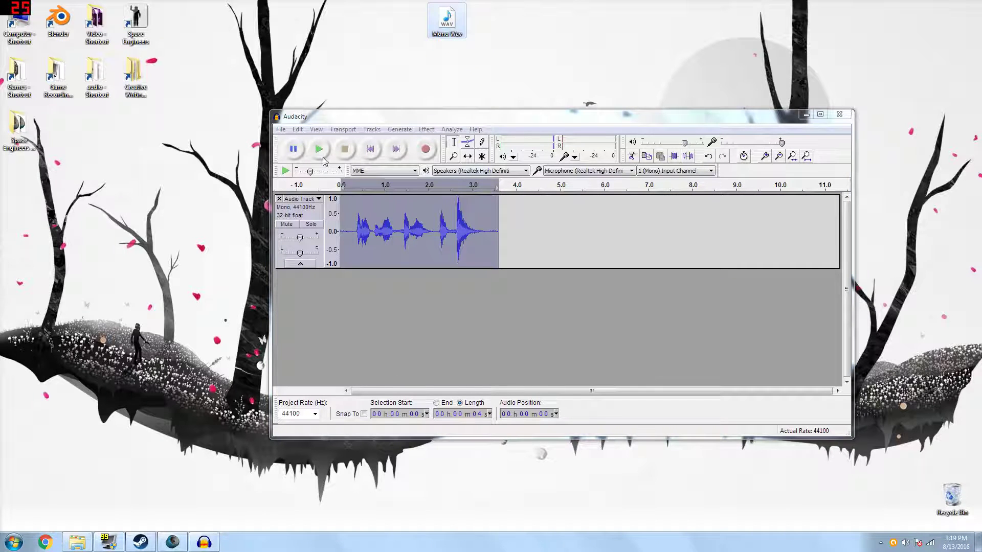
# Switch the recording input to 2 (Stereo) Input Channels and remove the mono track from the project
pyautogui.click(675, 170)
pyautogui.click(674, 185)
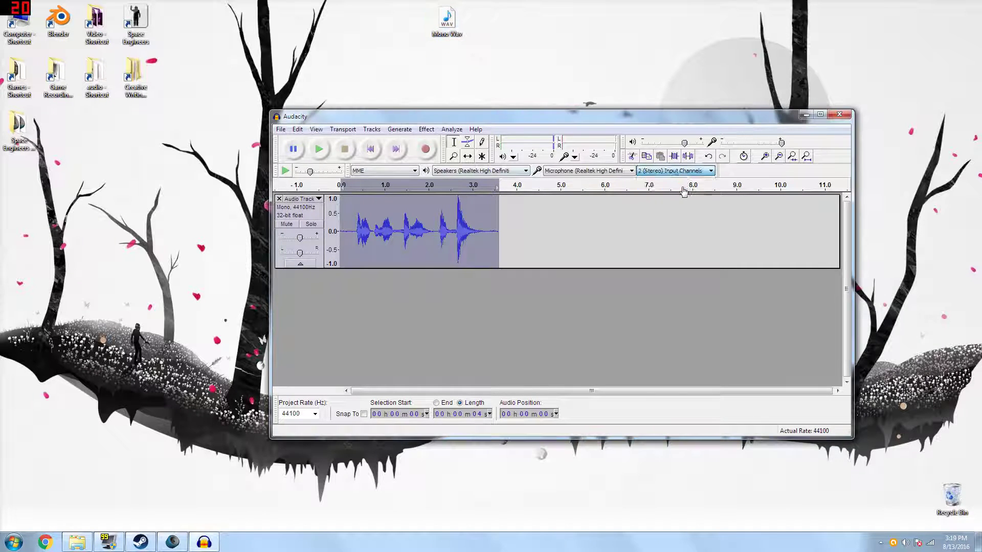
pyautogui.click(279, 199)
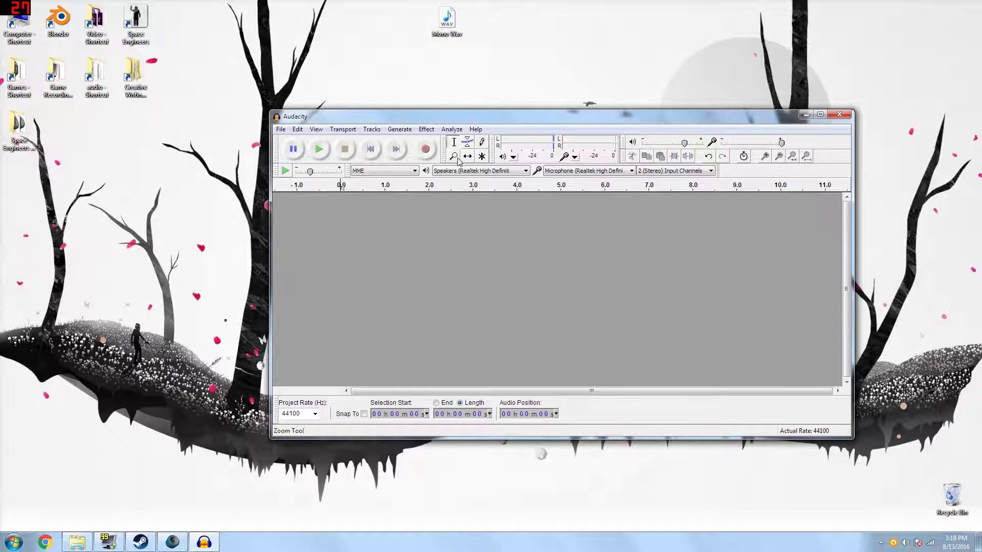
# Record a stereo microphone clip about 3.5 seconds long and amplify it to a new peak amplitude of 0.0 dB without clipping
pyautogui.click(425, 149)
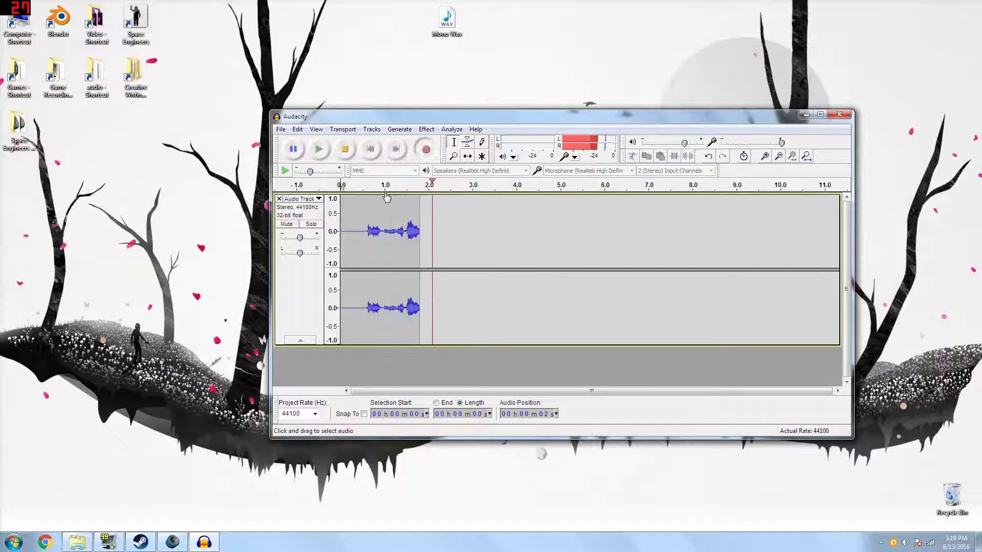
pyautogui.click(344, 150)
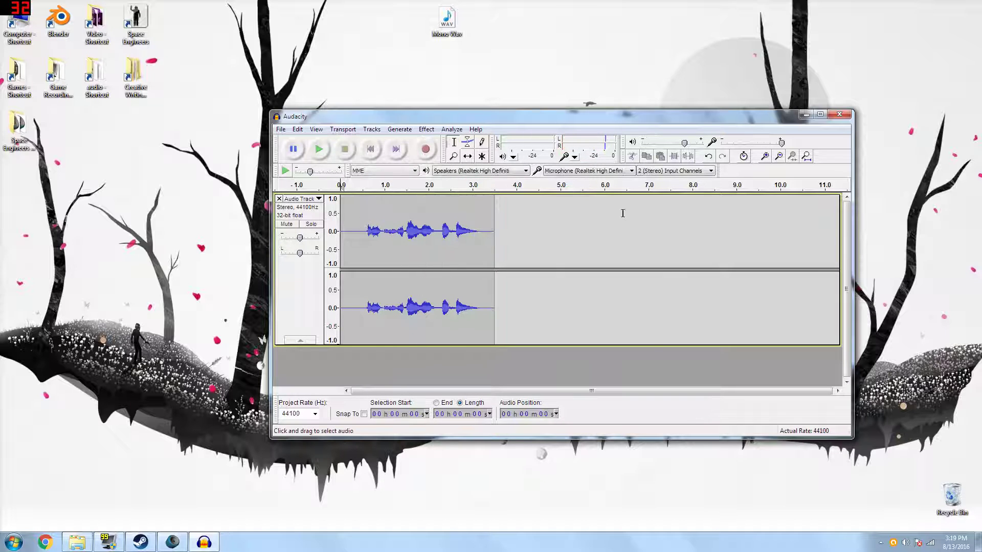
pyautogui.click(428, 129)
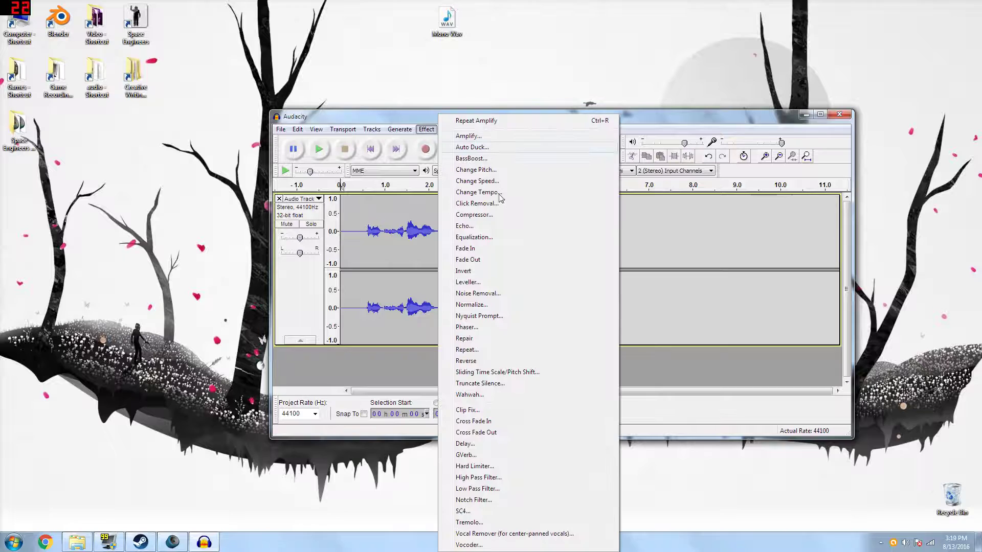
pyautogui.click(488, 138)
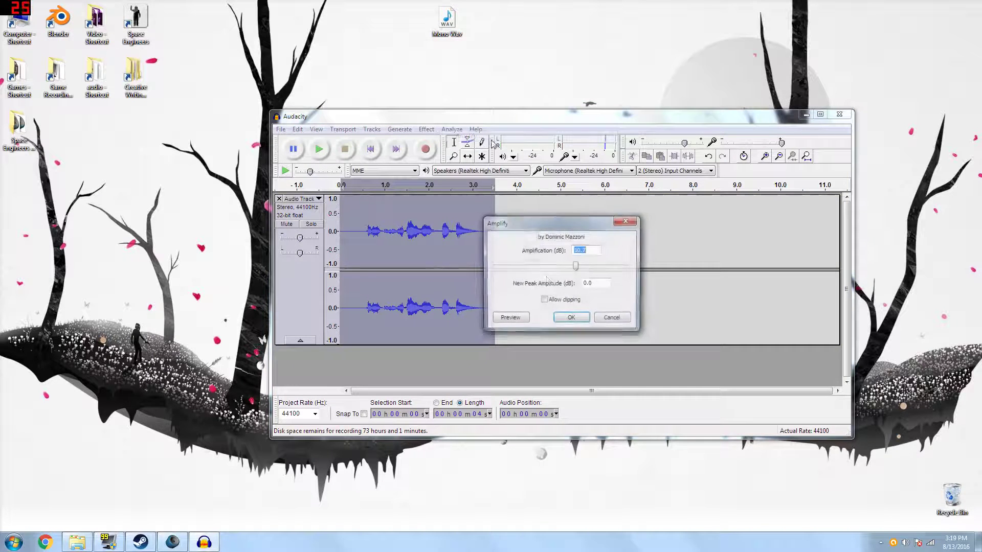
pyautogui.click(573, 319)
# Export the stereo recording to the desktop as WAV (Microsoft) signed 16 bit PCM named Stereo Wav, leaving the metadata empty
pyautogui.click(281, 130)
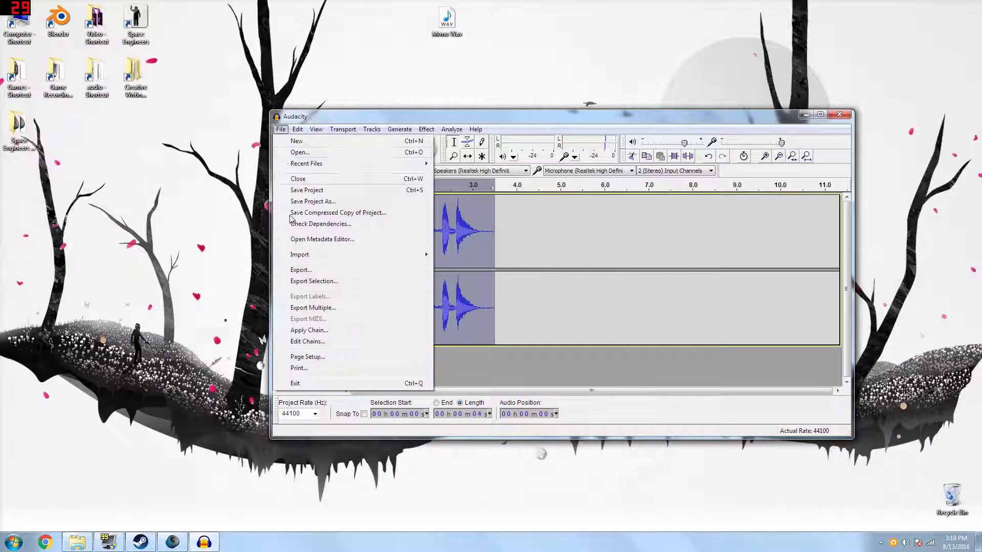
pyautogui.click(307, 270)
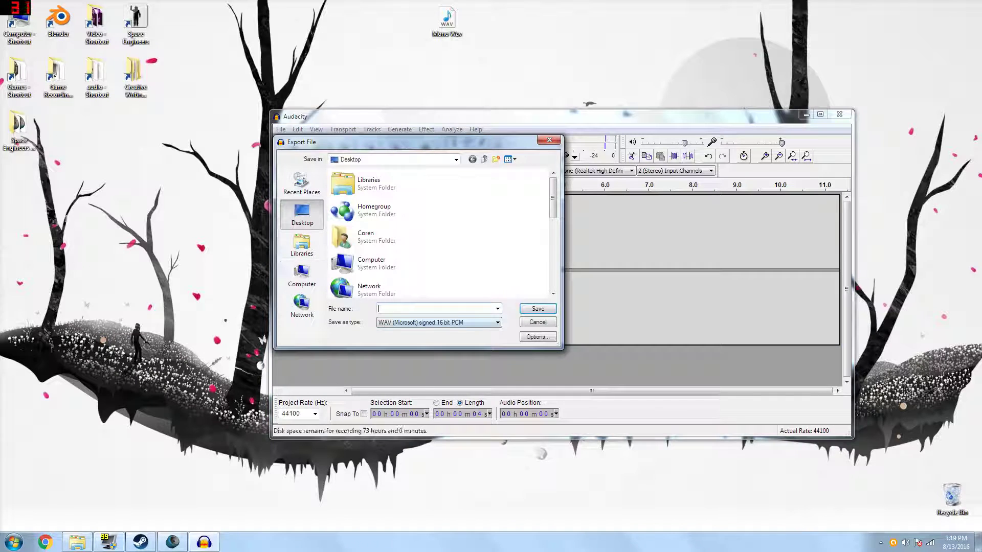
pyautogui.write('Stereo Wave')
pyautogui.press('BackSpace')
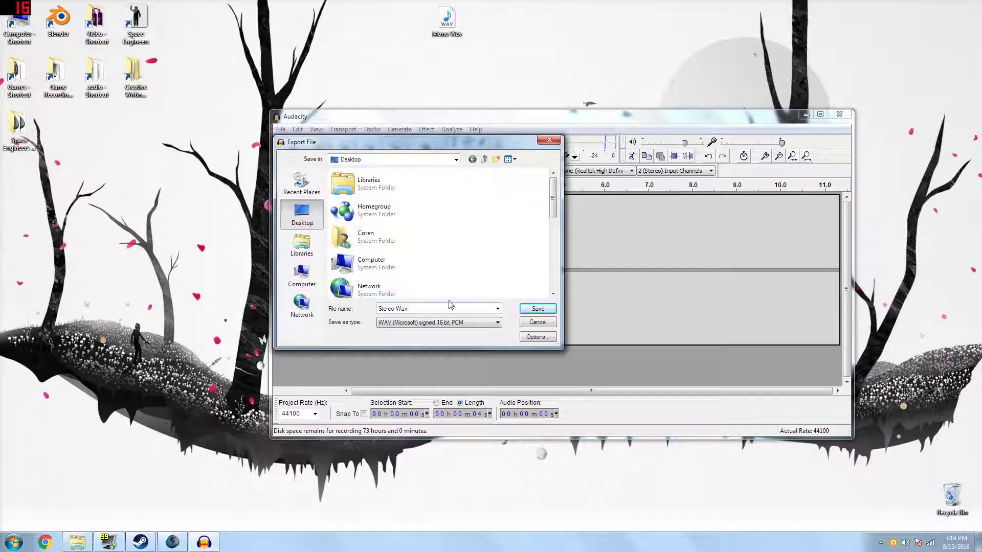
pyautogui.click(537, 308)
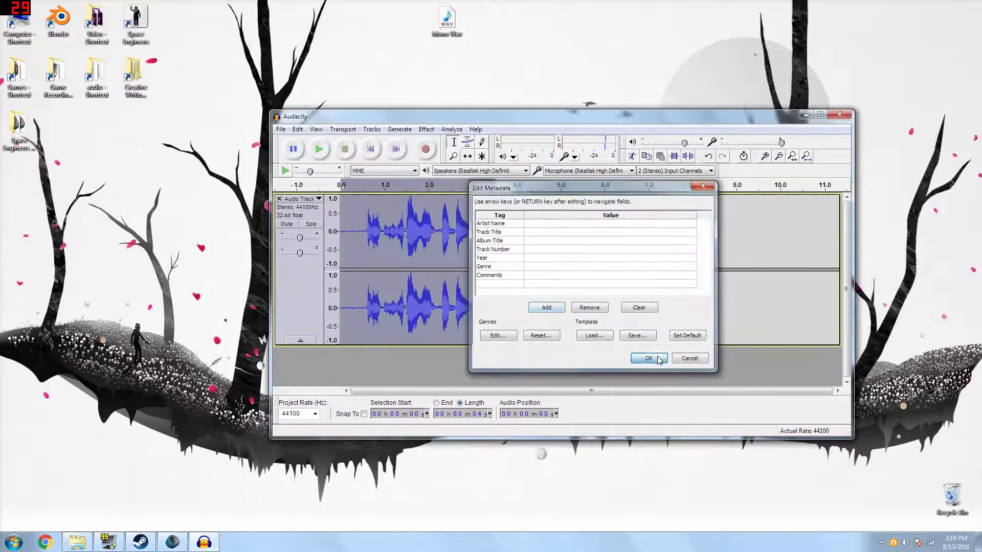
pyautogui.click(648, 359)
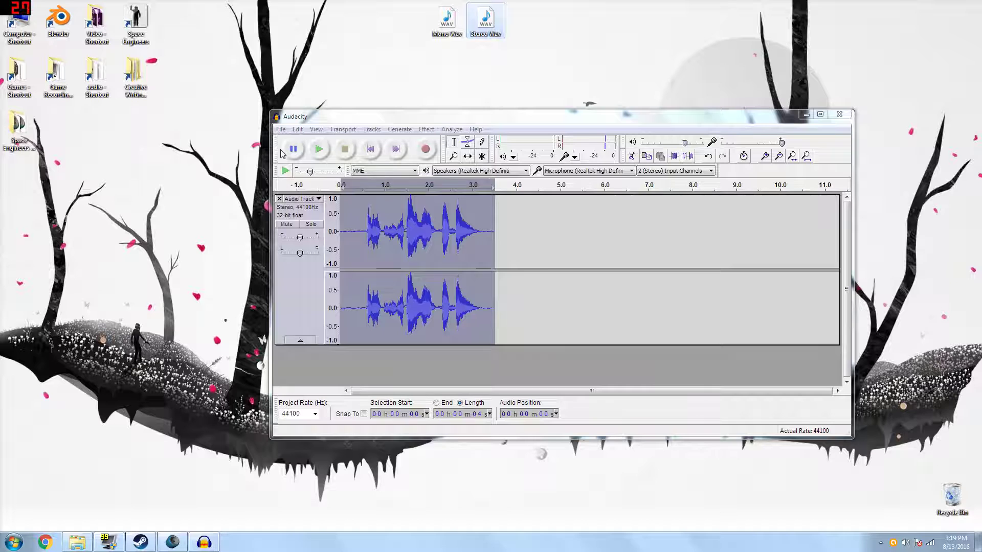
# Clear the stereo audio from the project and switch the recording input to 1 (Mono) Input Channel
pyautogui.click(278, 198)
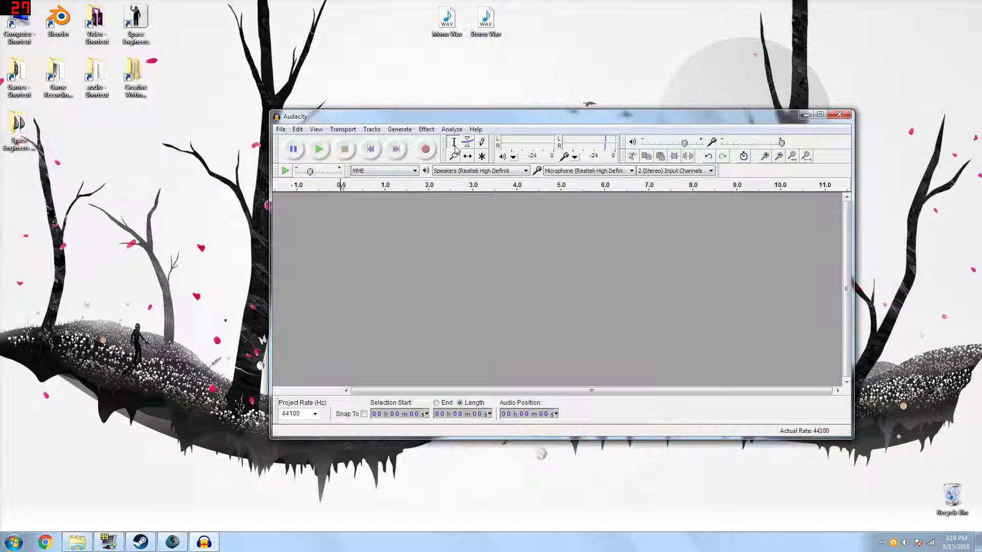
pyautogui.click(425, 149)
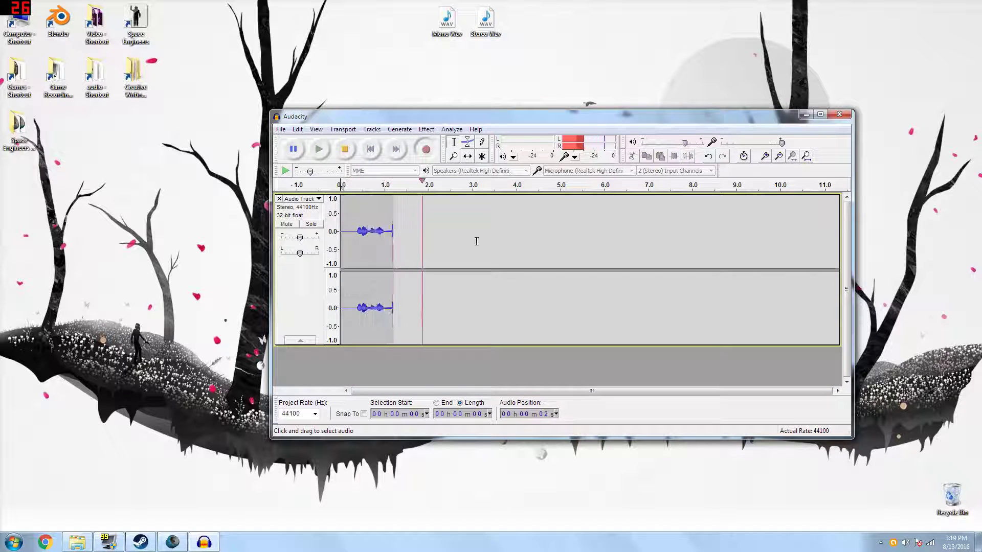
pyautogui.click(345, 149)
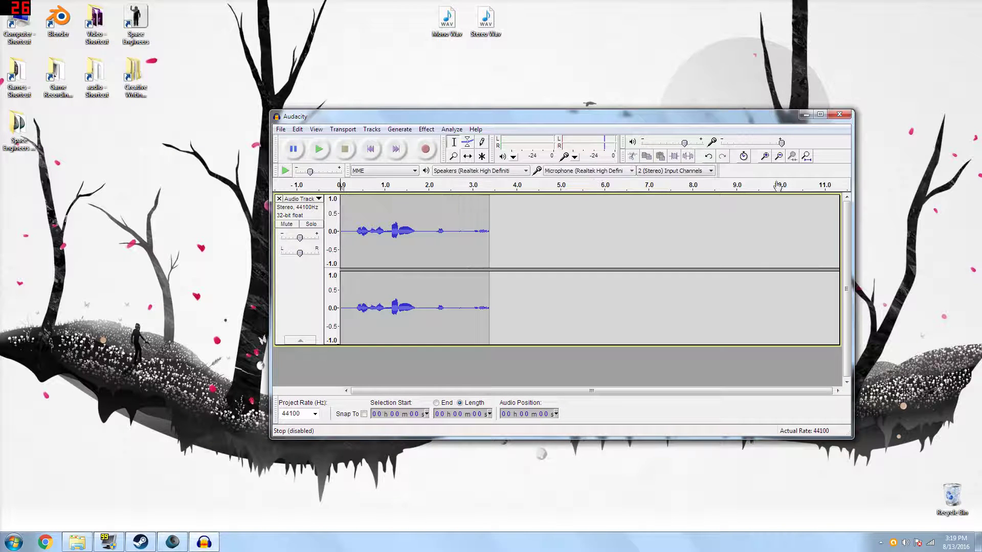
pyautogui.click(687, 171)
pyautogui.click(670, 180)
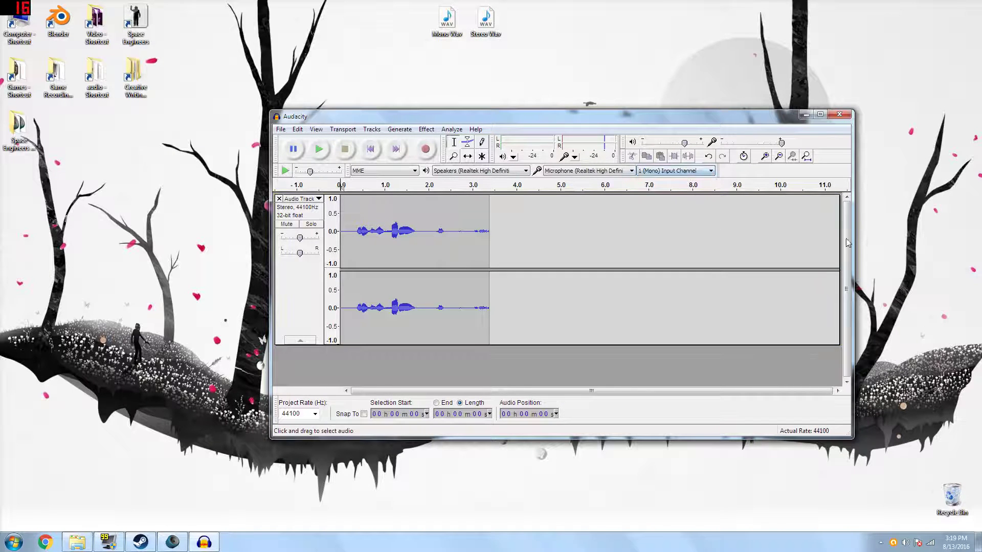
pyautogui.click(279, 199)
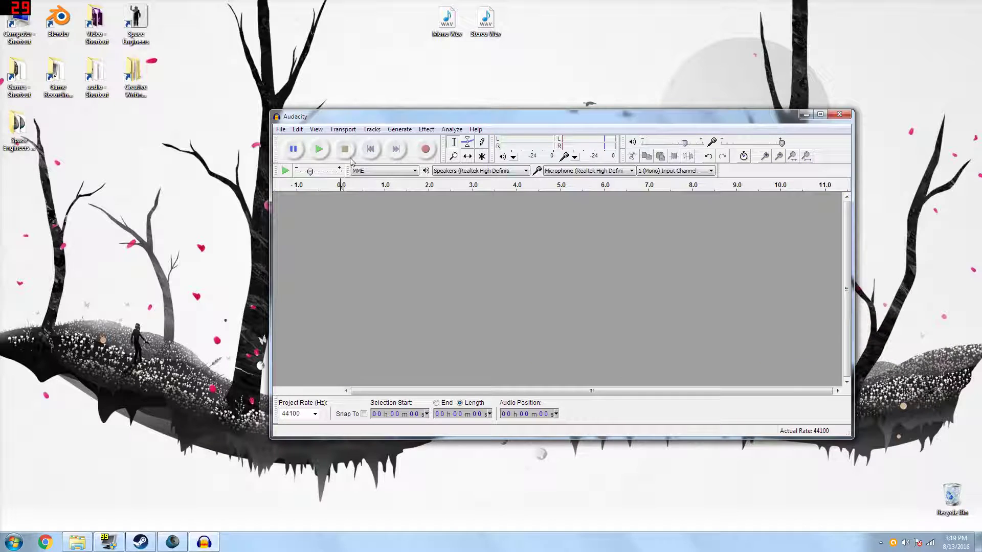
# Record a mono microphone clip about 3.5 seconds long and amplify it to a new peak amplitude of 0.0 dB without clipping
pyautogui.click(425, 149)
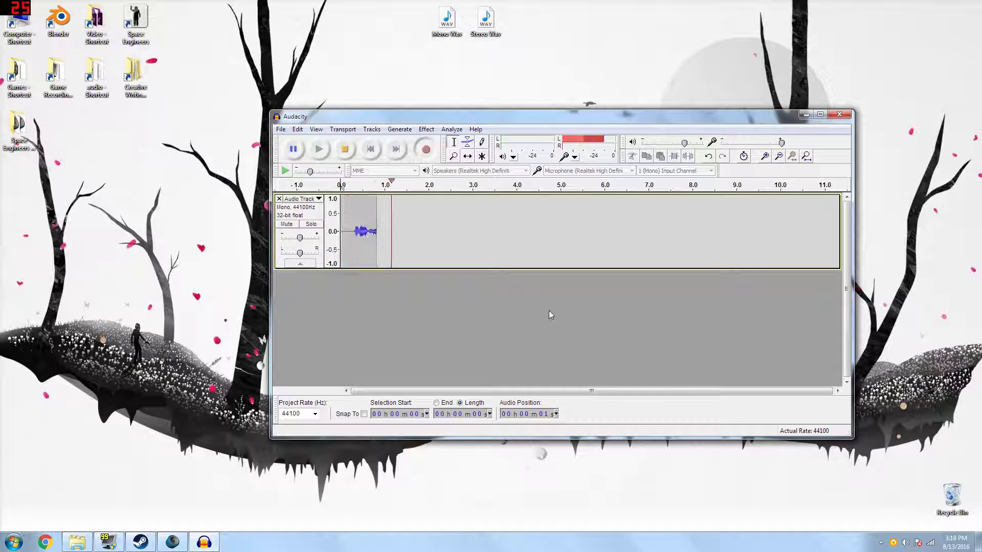
pyautogui.click(345, 149)
pyautogui.click(426, 128)
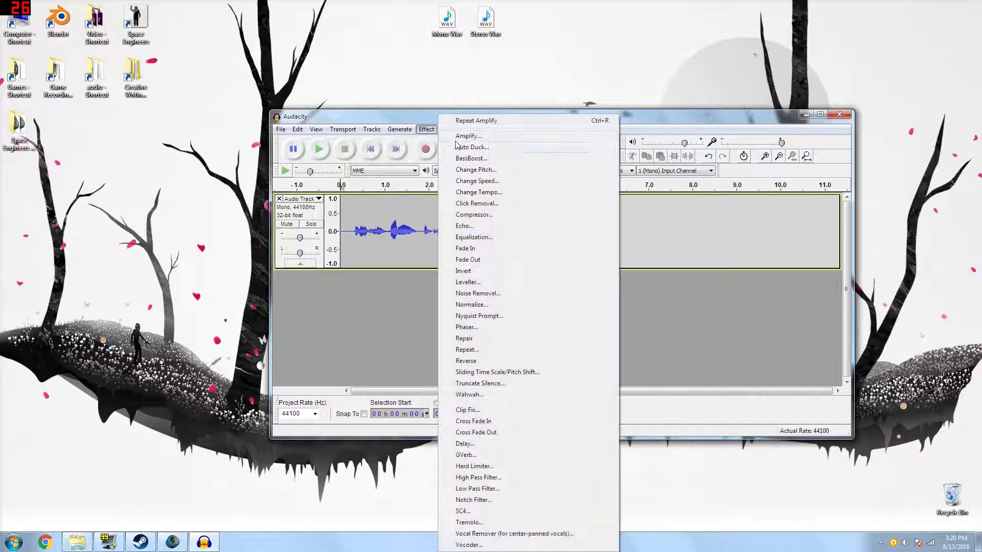
pyautogui.click(460, 148)
pyautogui.click(562, 318)
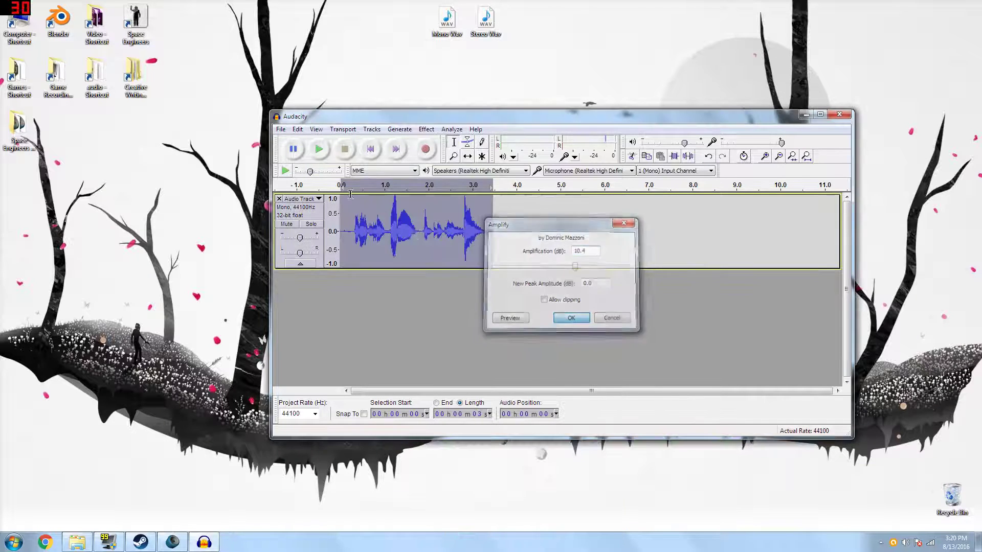
# Export the mono recording to the desktop in MP3 Files format named Mono MP3, and move the file beside Stereo Wav
pyautogui.click(281, 129)
pyautogui.click(301, 270)
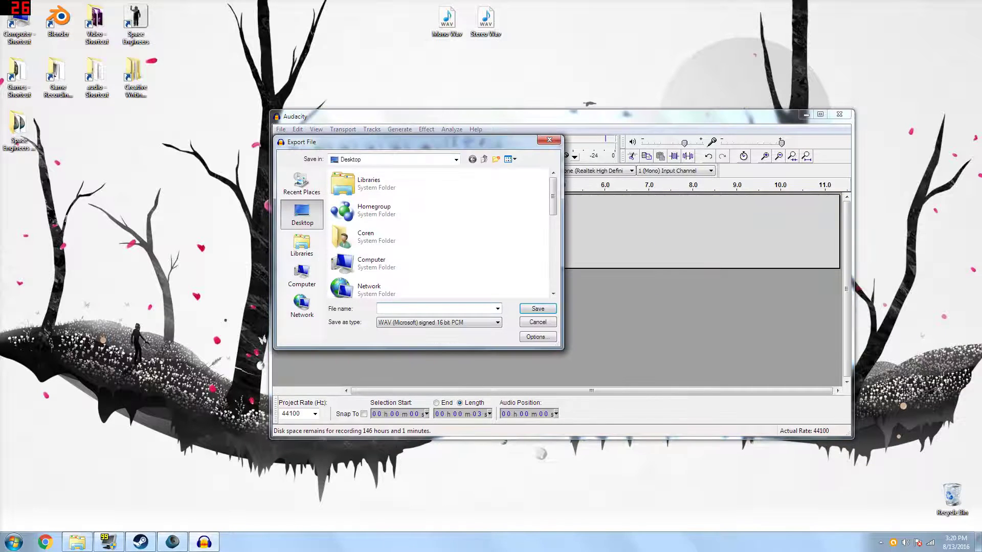
pyautogui.write('Mono ')
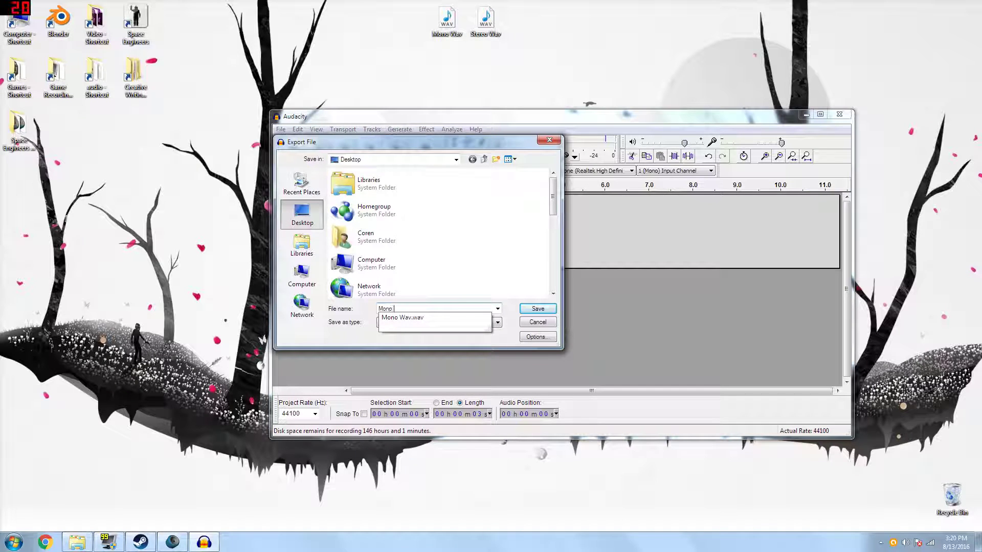
pyautogui.write('MP3')
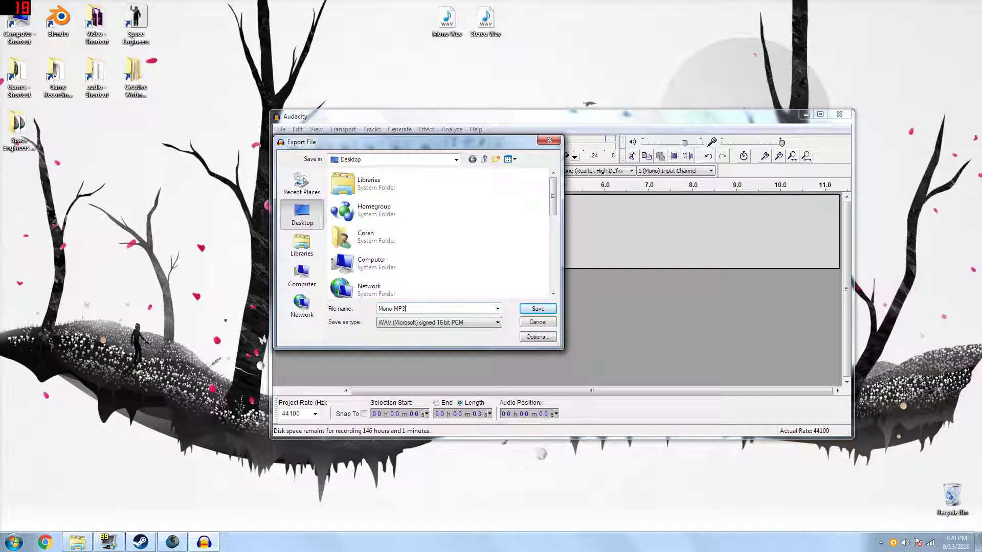
pyautogui.click(430, 323)
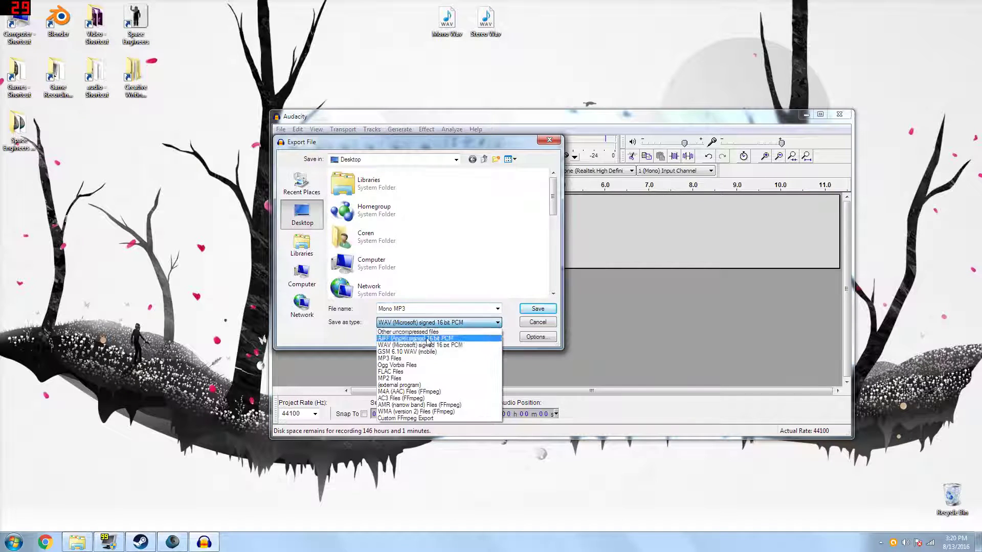
pyautogui.click(409, 362)
pyautogui.click(538, 309)
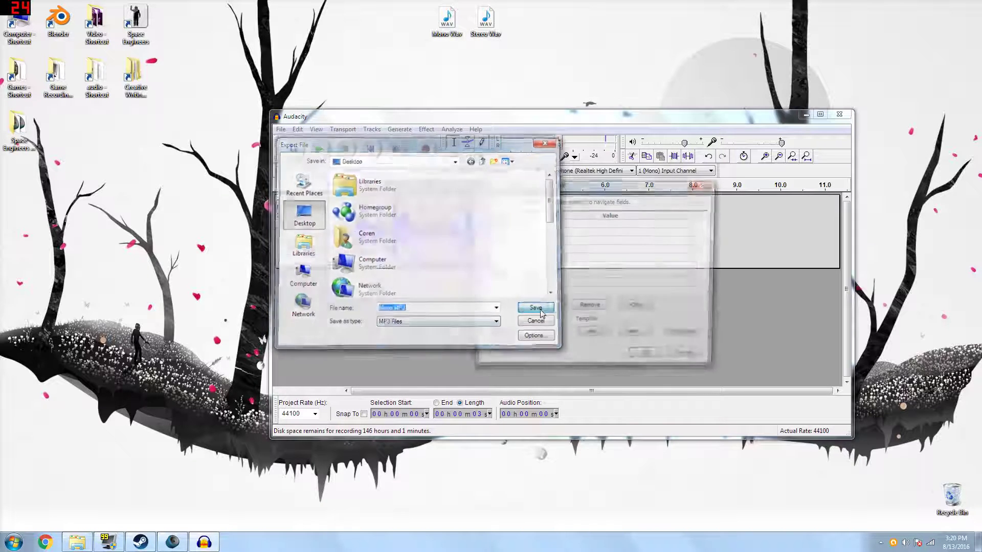
pyautogui.click(639, 359)
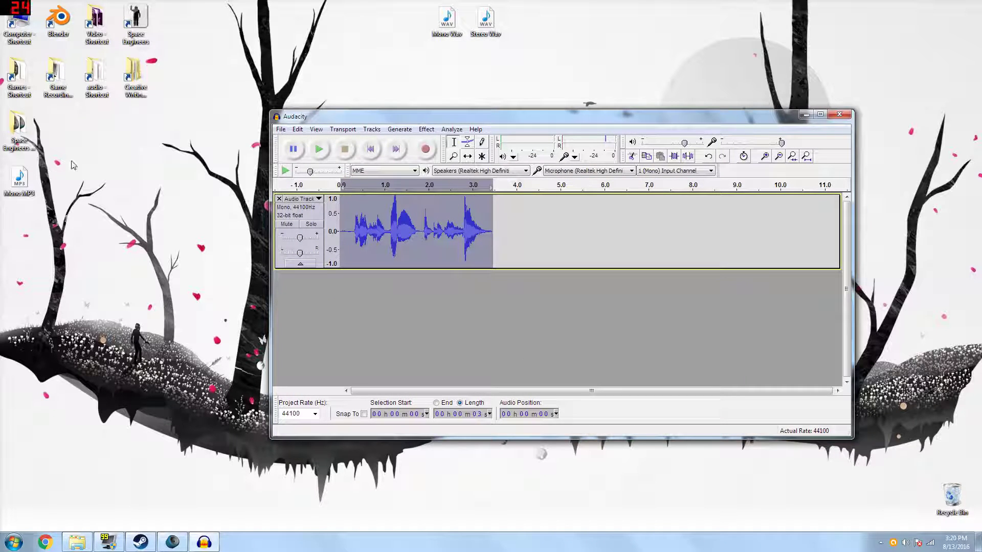
pyautogui.moveTo(23, 179); pyautogui.dragTo(526, 22)
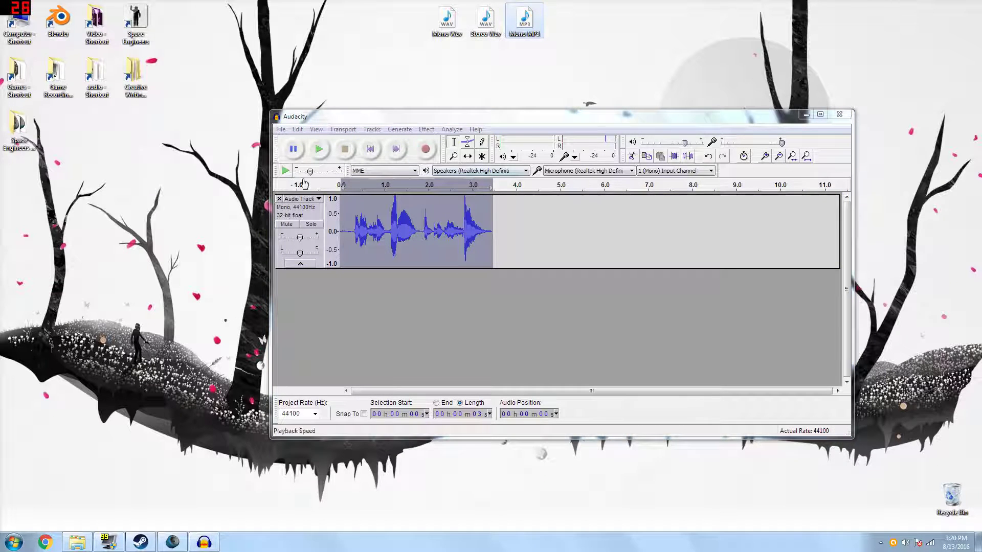
# Remove the mono track from the project and switch the recording input to 2 (Stereo) Input Channels
pyautogui.click(278, 198)
pyautogui.click(711, 171)
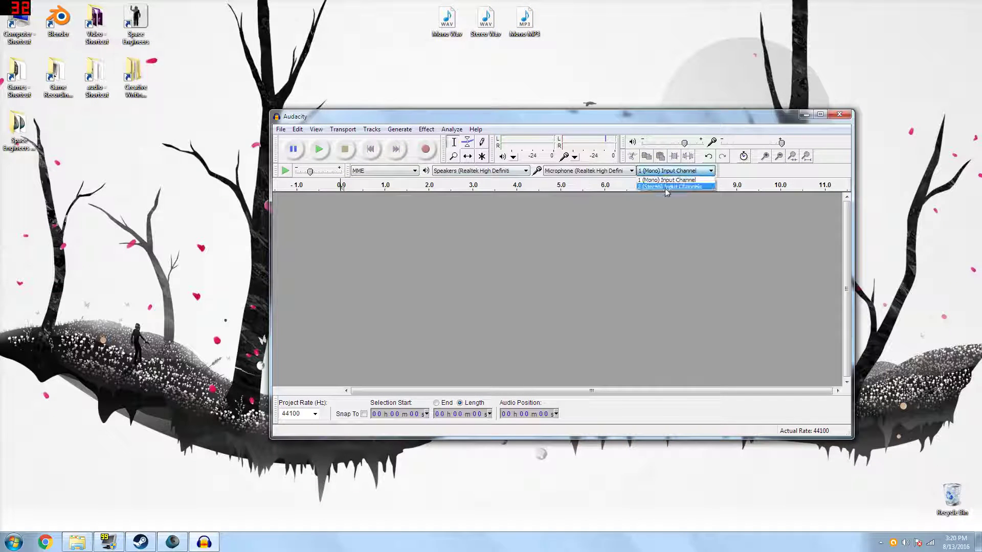
pyautogui.click(667, 188)
# Record a stereo microphone clip about 4 seconds long and amplify the whole recording to a new peak amplitude of 0.0 dB
pyautogui.click(425, 148)
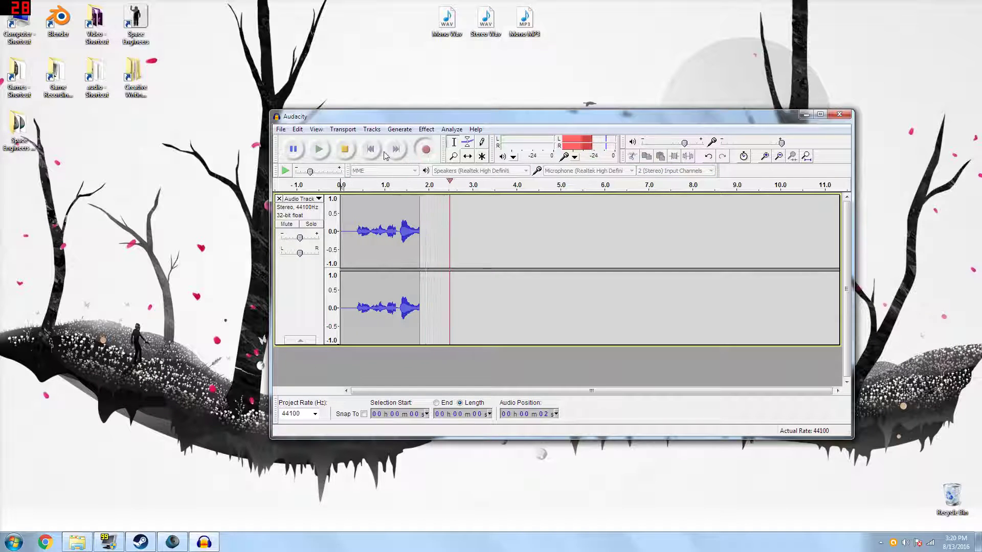
pyautogui.click(343, 150)
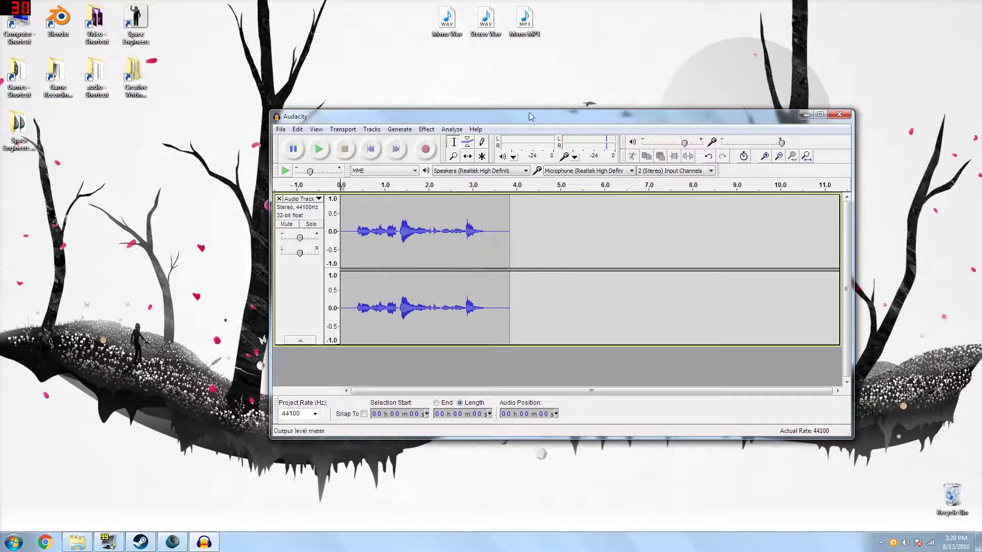
pyautogui.click(426, 130)
pyautogui.click(469, 137)
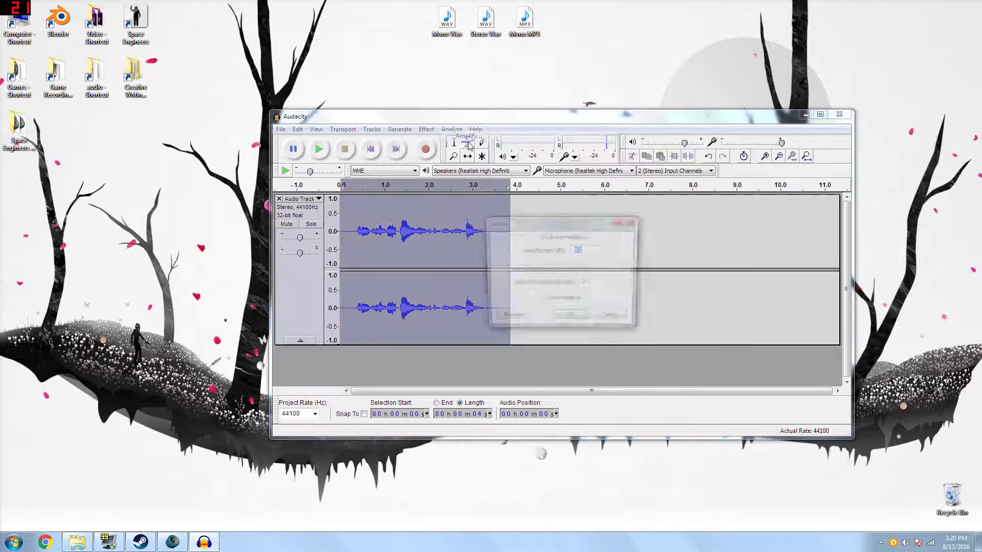
pyautogui.click(571, 318)
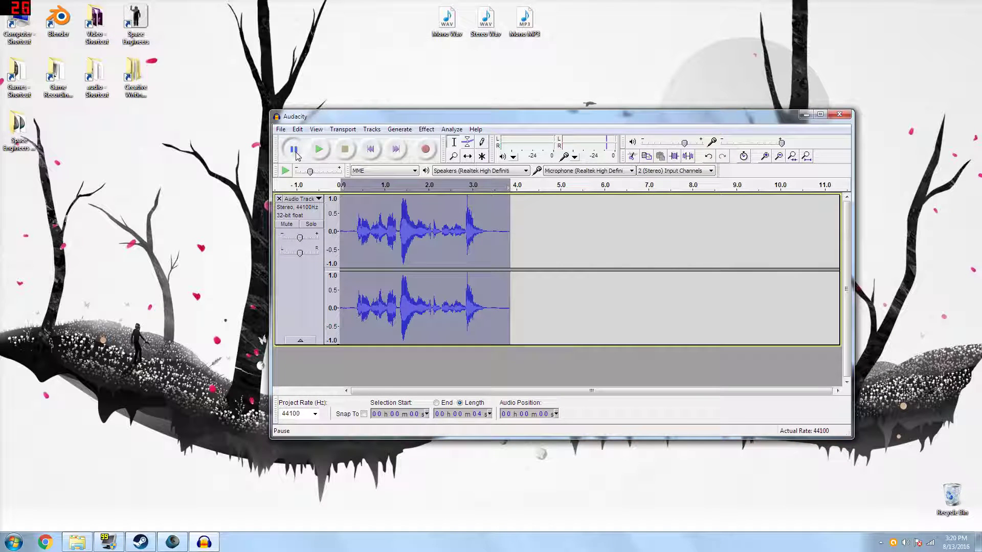
# Export the stereo recording to the desktop in MP3 Files format named Stereo MP3, and move the file beside Mono MP3
pyautogui.click(280, 130)
pyautogui.click(302, 270)
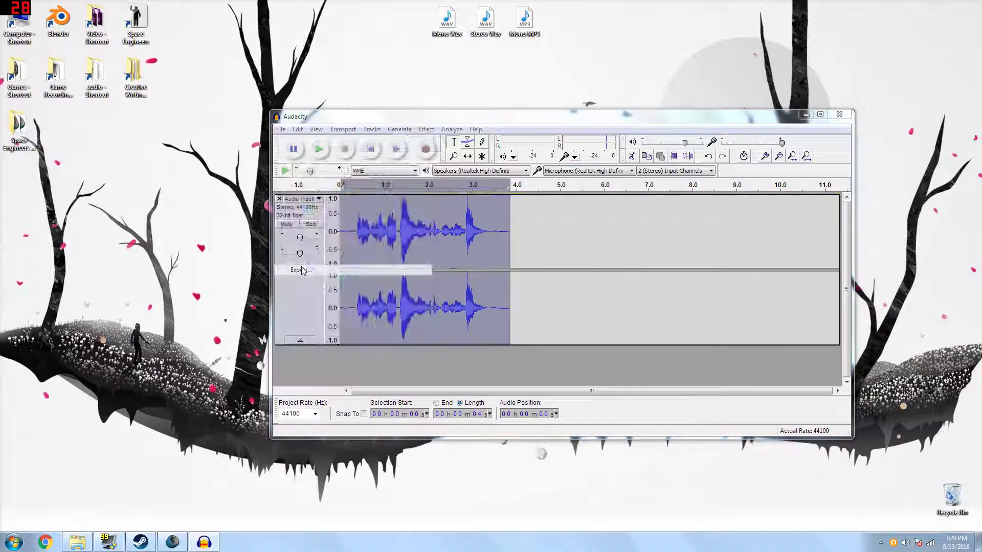
pyautogui.write('St')
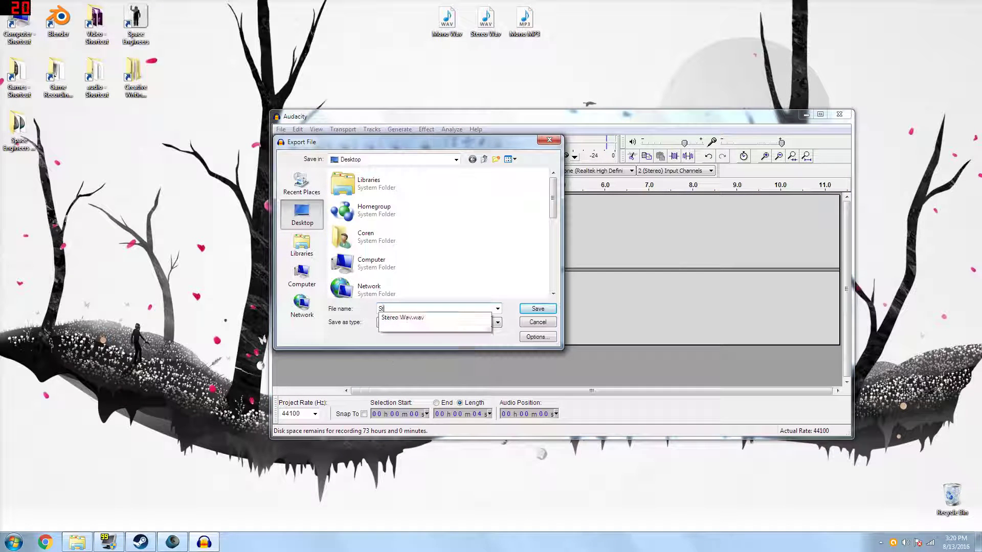
pyautogui.write('ereo MP')
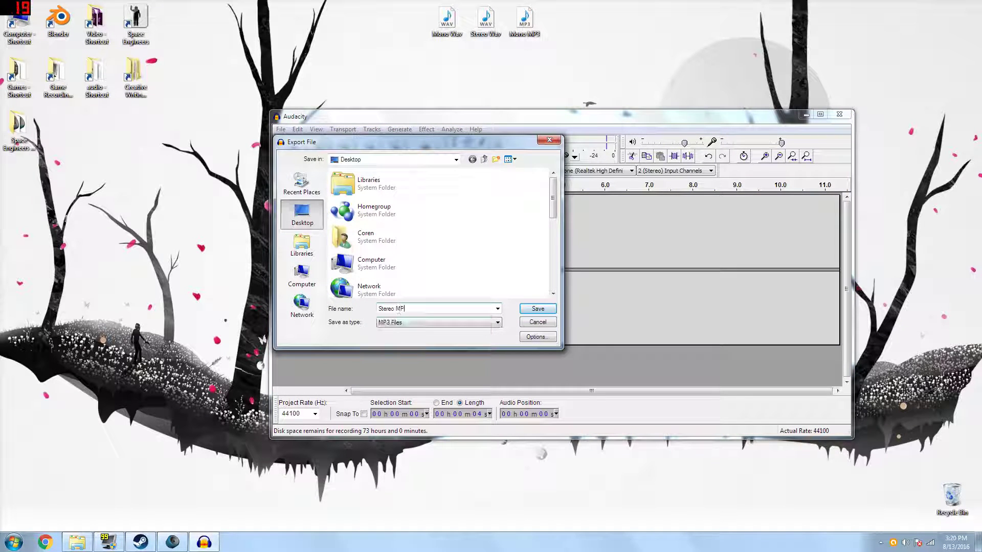
pyautogui.write('3')
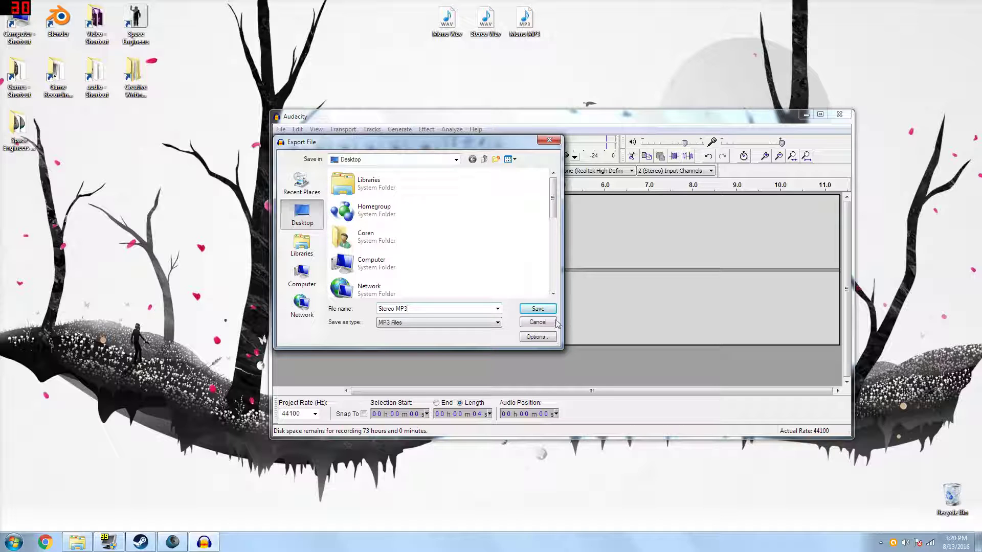
pyautogui.click(537, 309)
pyautogui.click(648, 357)
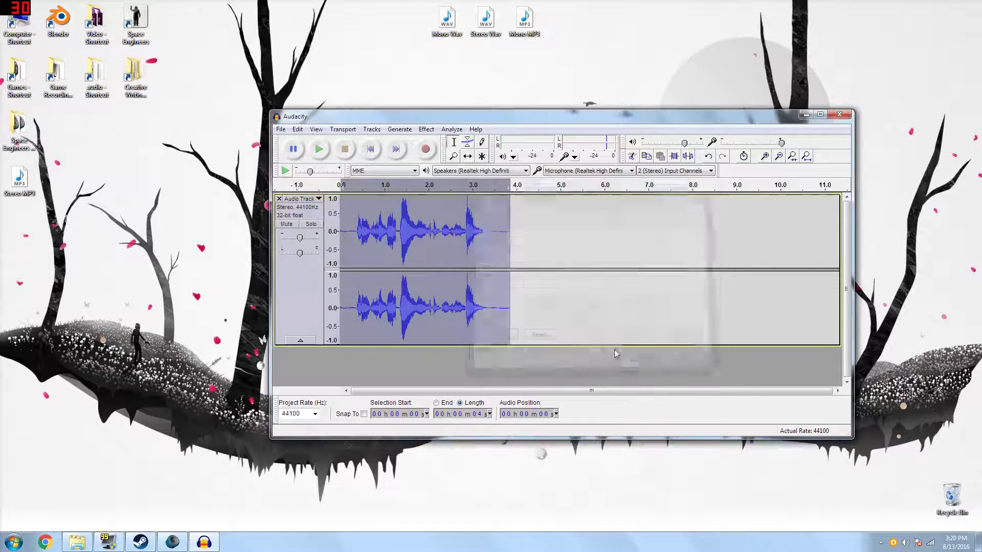
pyautogui.moveTo(15, 180); pyautogui.dragTo(562, 23)
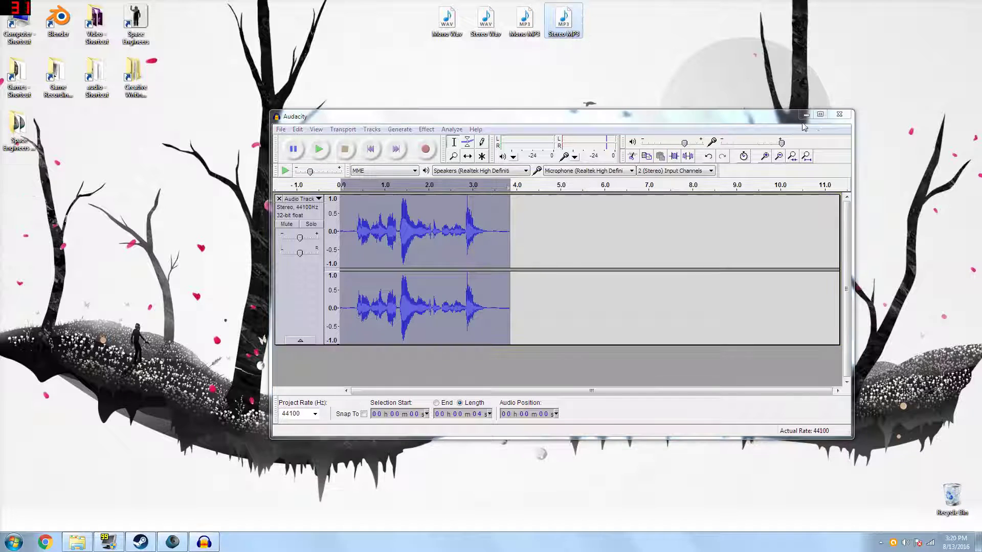
# Close Audacity and add Mono Wav, Stereo Wav, Mono MP3 and Stereo MP3 from the desktop to the Sound Block Mod Maker's sound list
pyautogui.click(840, 116)
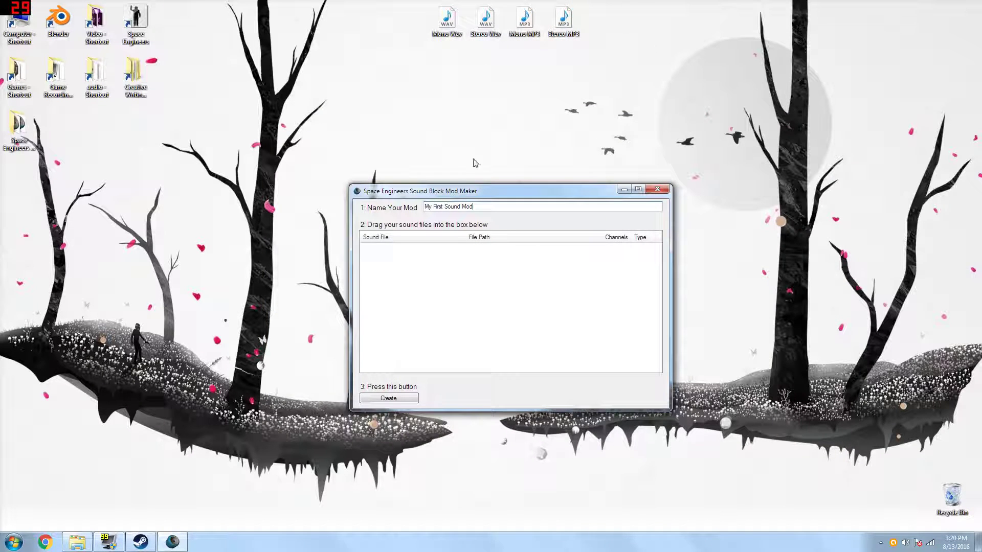
pyautogui.moveTo(469, 192); pyautogui.dragTo(442, 185)
pyautogui.moveTo(623, 62); pyautogui.dragTo(450, 299)
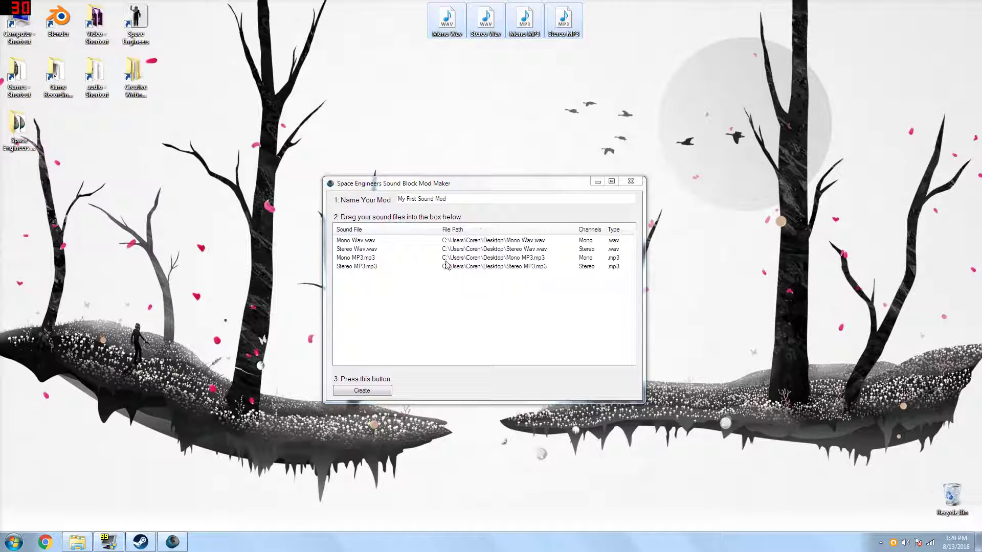
# Remove Stereo MP3.mp3 from the sound list, followed by the three remaining files together
pyautogui.rightClick(359, 269)
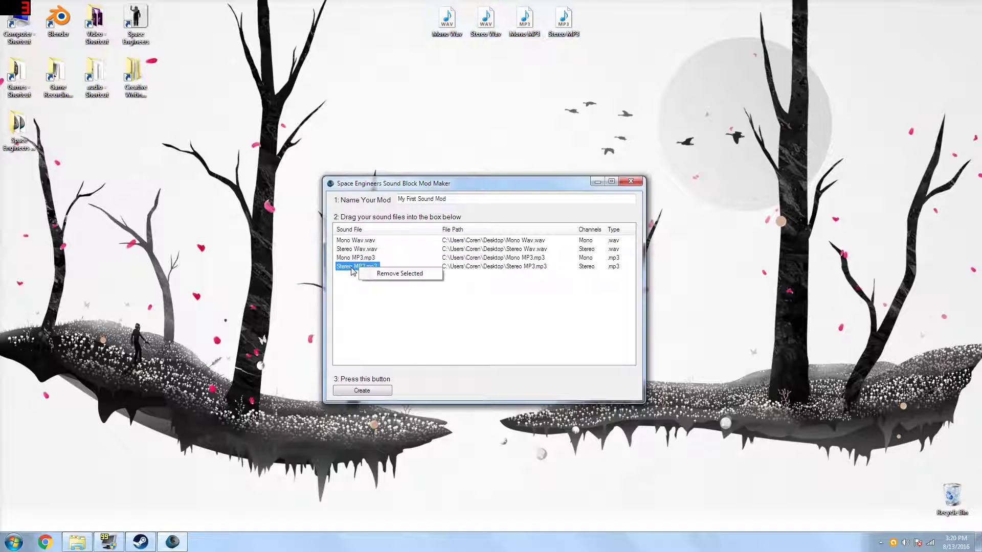
pyautogui.click(352, 271)
pyautogui.rightClick(356, 272)
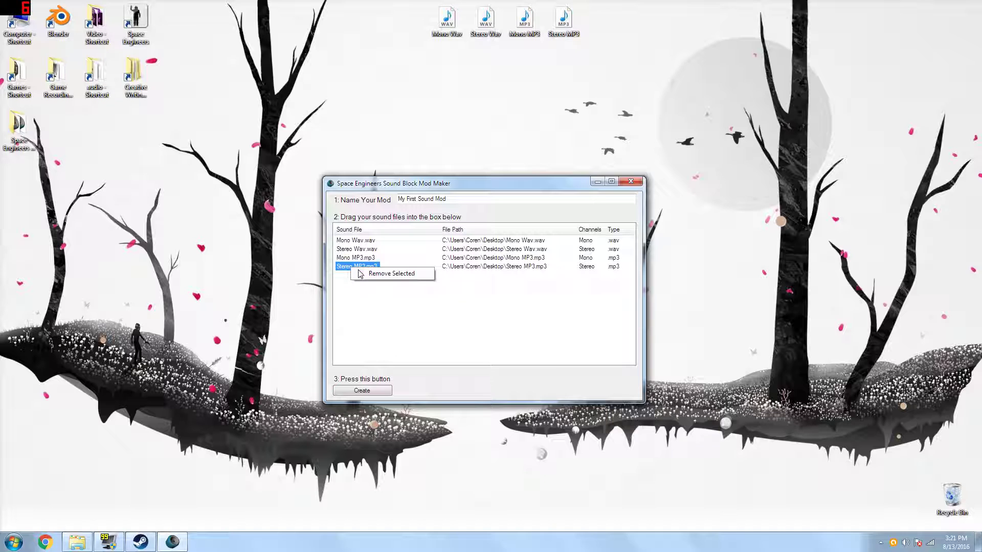
pyautogui.click(369, 274)
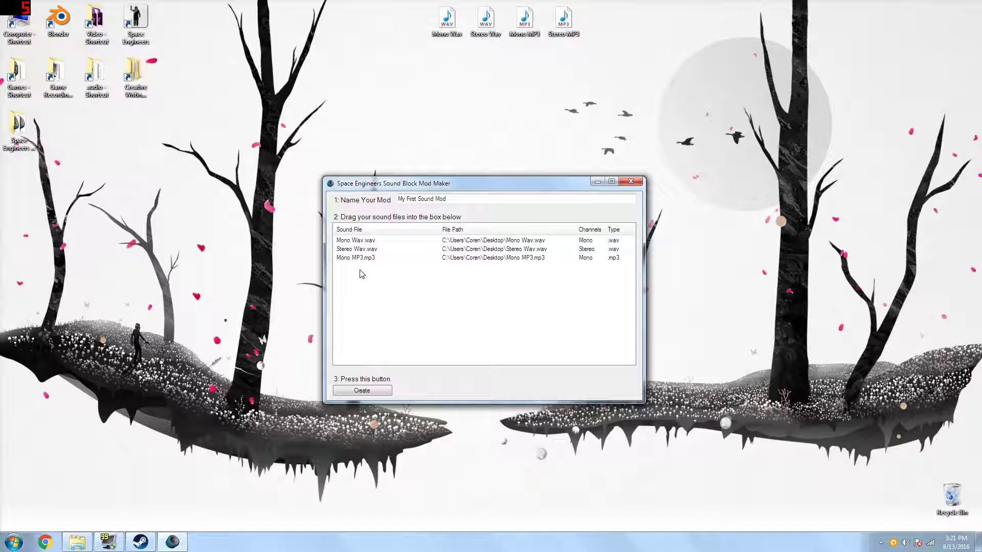
pyautogui.moveTo(361, 274); pyautogui.dragTo(358, 240)
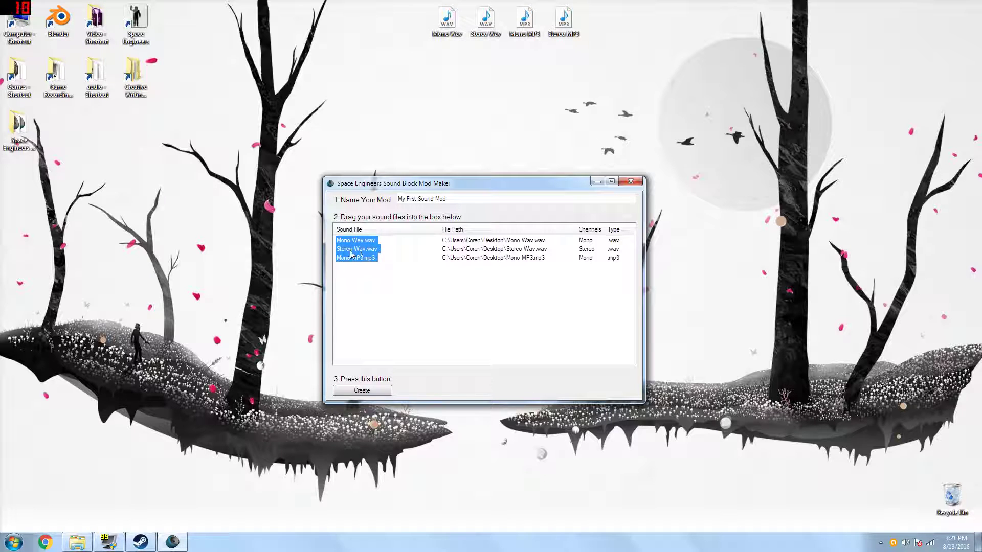
pyautogui.rightClick(352, 253)
pyautogui.click(383, 257)
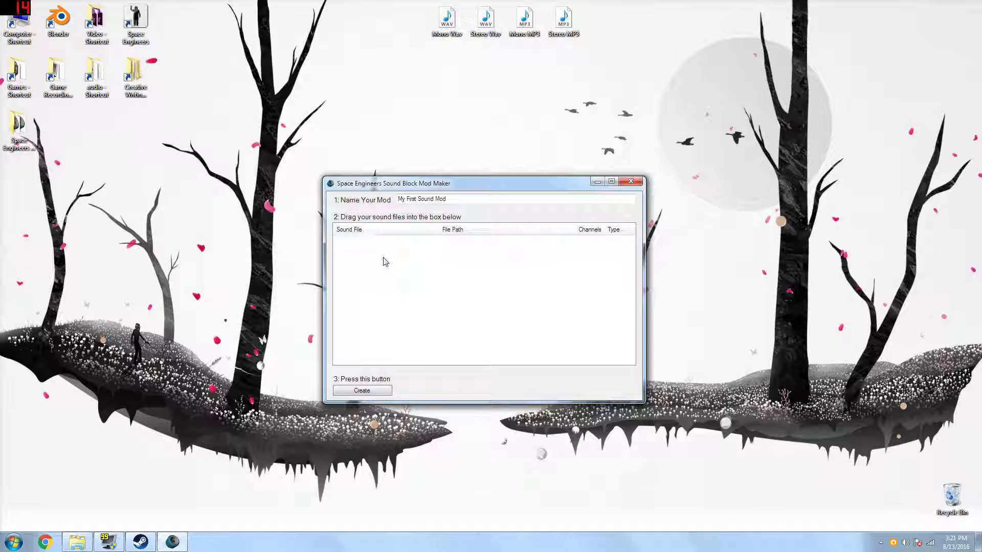
# Add Stereo Wav, Mono MP3 and Stereo MP3 to the sound list, followed by the group of Mono Wav, Stereo Wav and Mono MP3
pyautogui.moveTo(593, 69); pyautogui.dragTo(491, 17)
pyautogui.moveTo(488, 21); pyautogui.dragTo(374, 269)
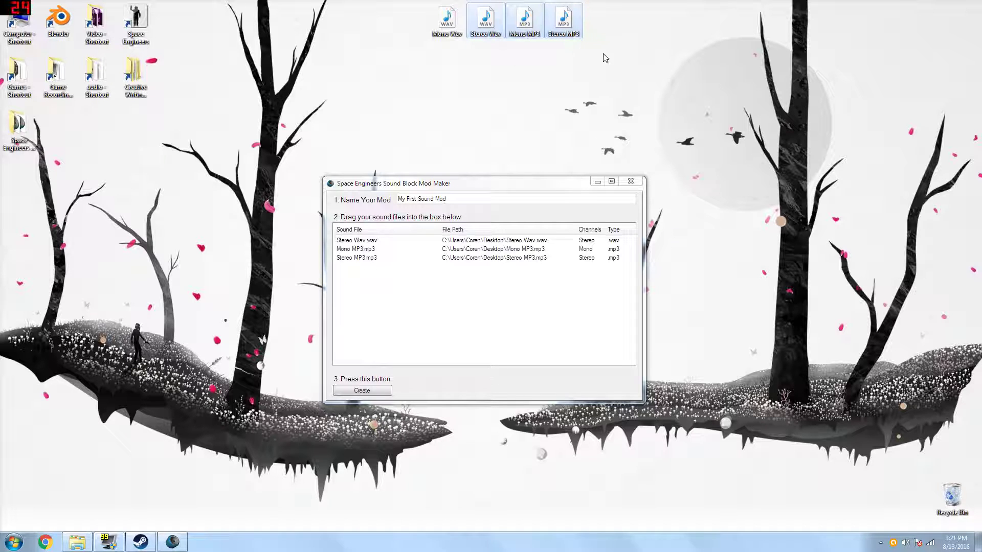
pyautogui.click(521, 67)
pyautogui.moveTo(481, 46); pyautogui.dragTo(406, 74)
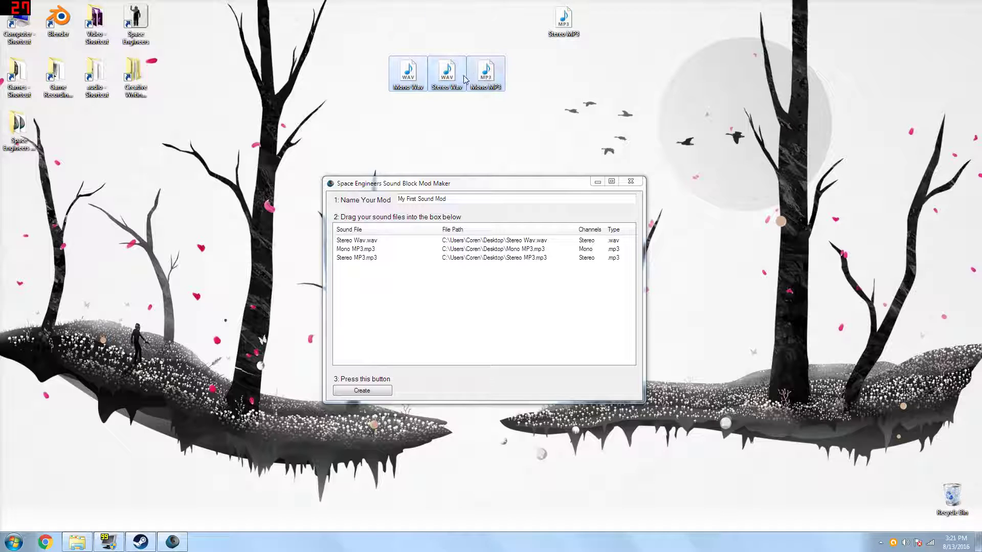
pyautogui.moveTo(415, 91); pyautogui.dragTo(396, 282)
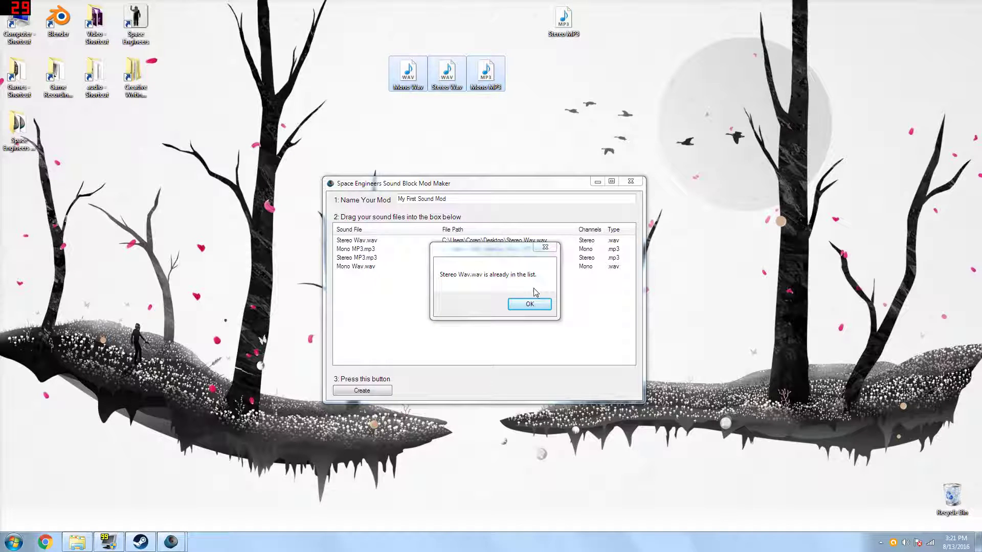
pyautogui.click(529, 304)
pyautogui.click(530, 304)
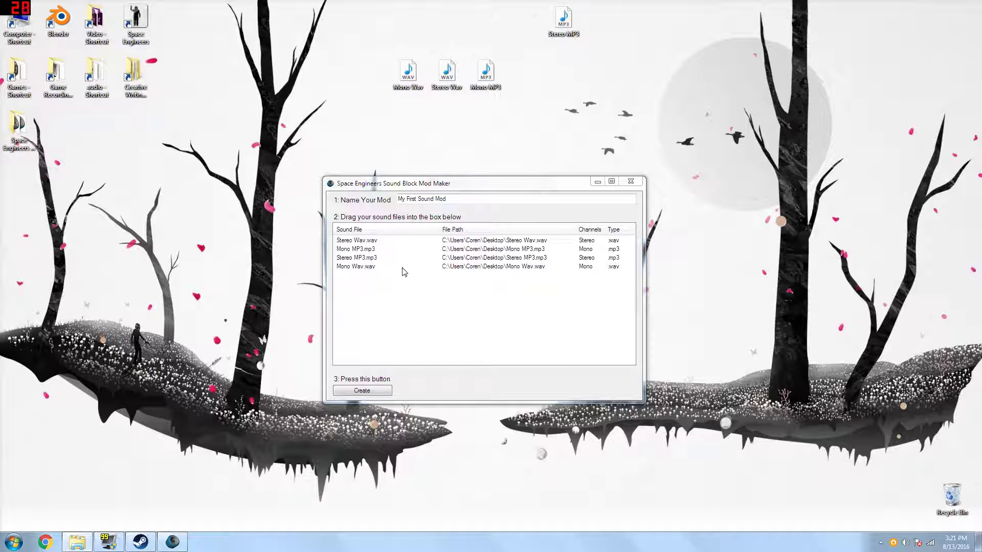
# Move the Mono Wav, Stereo Wav and Mono MP3 icons back beside Stereo MP3, and shift the mod maker window aside
pyautogui.moveTo(476, 93); pyautogui.dragTo(515, 40)
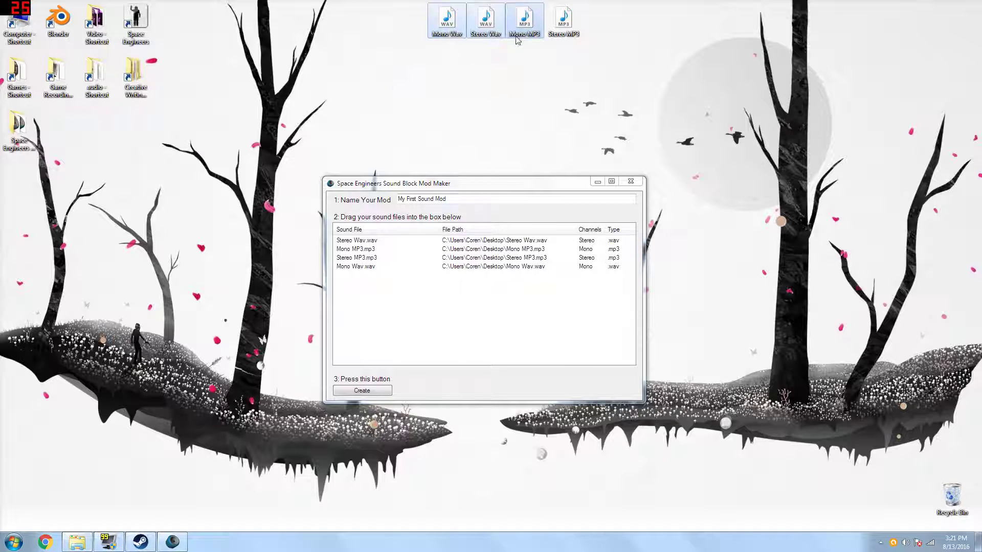
pyautogui.click(453, 189)
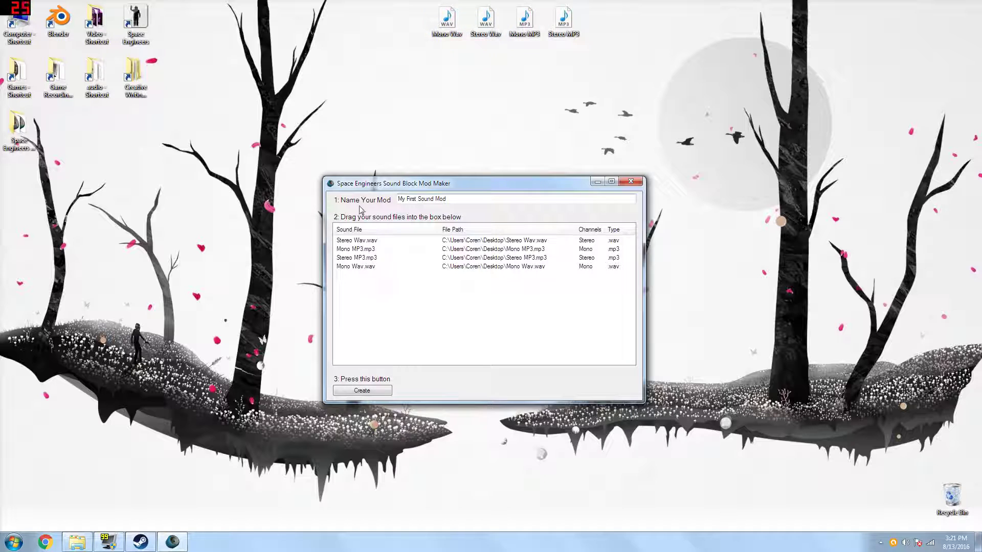
pyautogui.moveTo(413, 184); pyautogui.dragTo(254, 222)
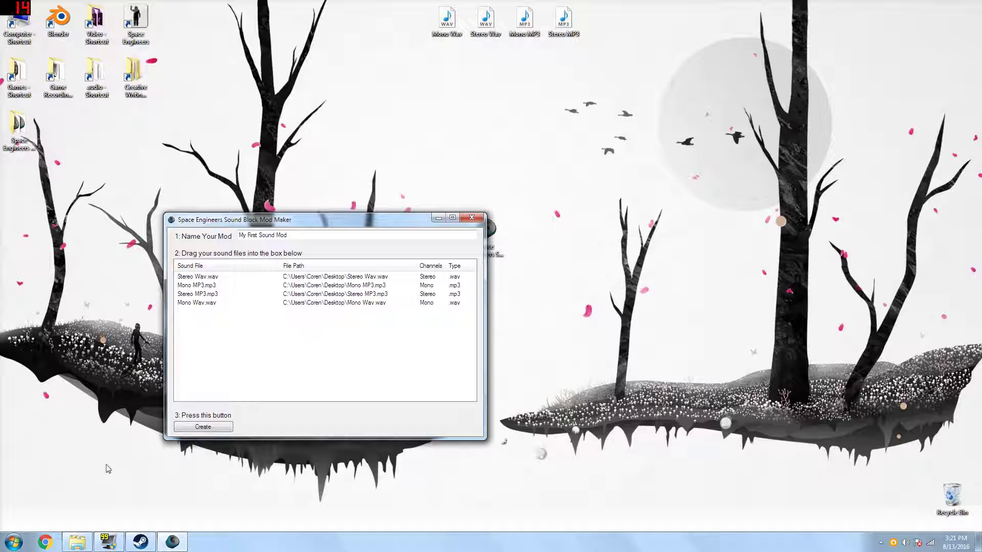
# Open the %appdata% folder from Windows search and arrange its window beside the mod maker
pyautogui.click(13, 542)
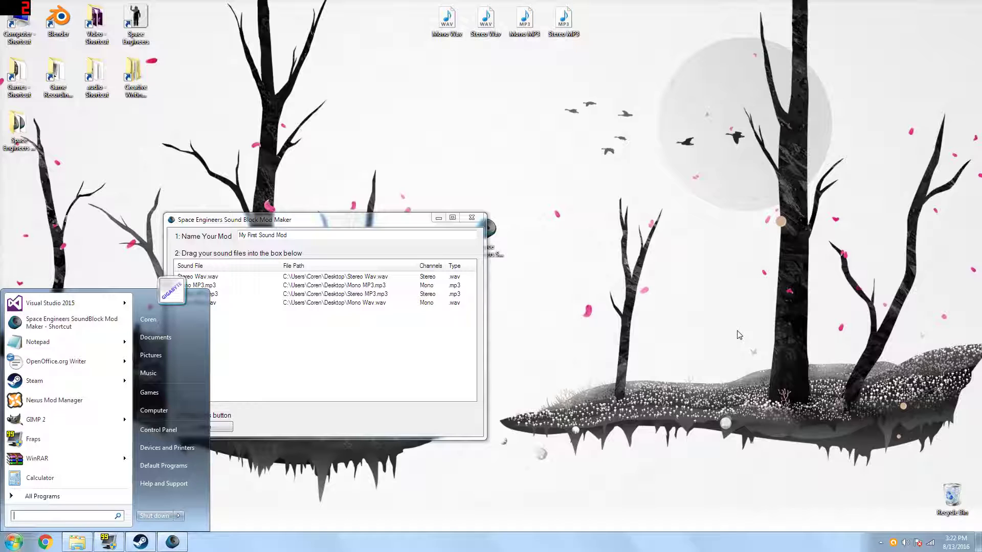
pyautogui.write('%')
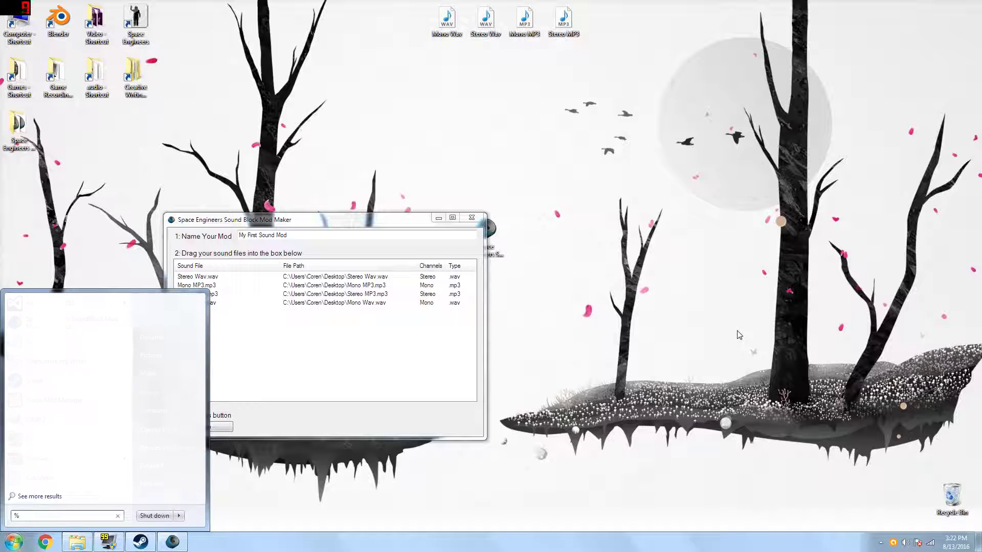
pyautogui.write('appdata')
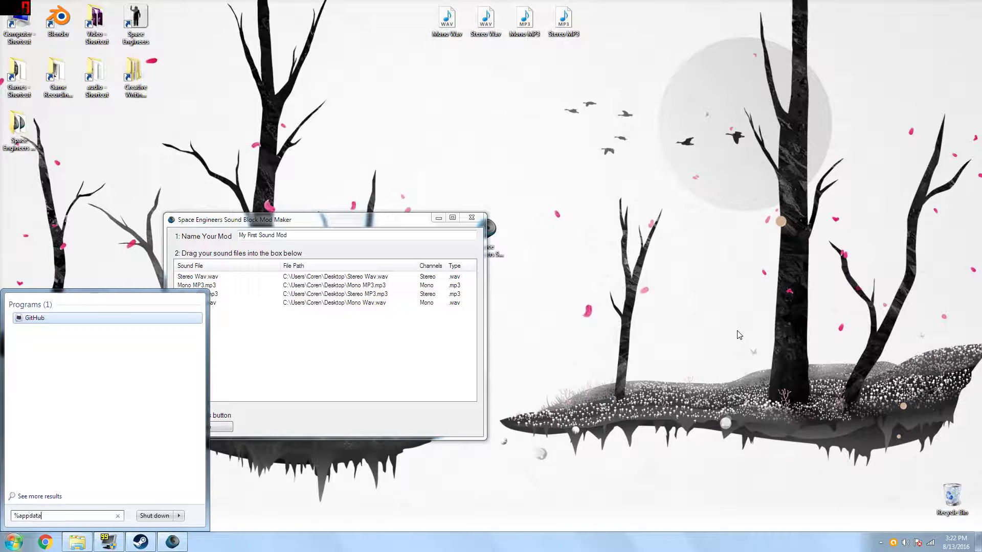
pyautogui.write('%')
pyautogui.press('Return')
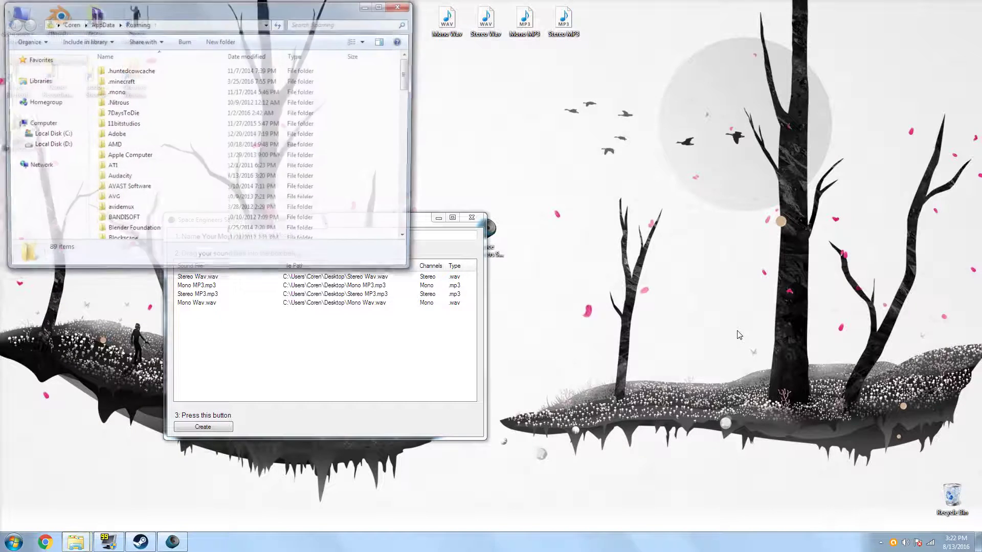
pyautogui.moveTo(215, 14); pyautogui.dragTo(674, 152)
pyautogui.moveTo(425, 223); pyautogui.dragTo(380, 196)
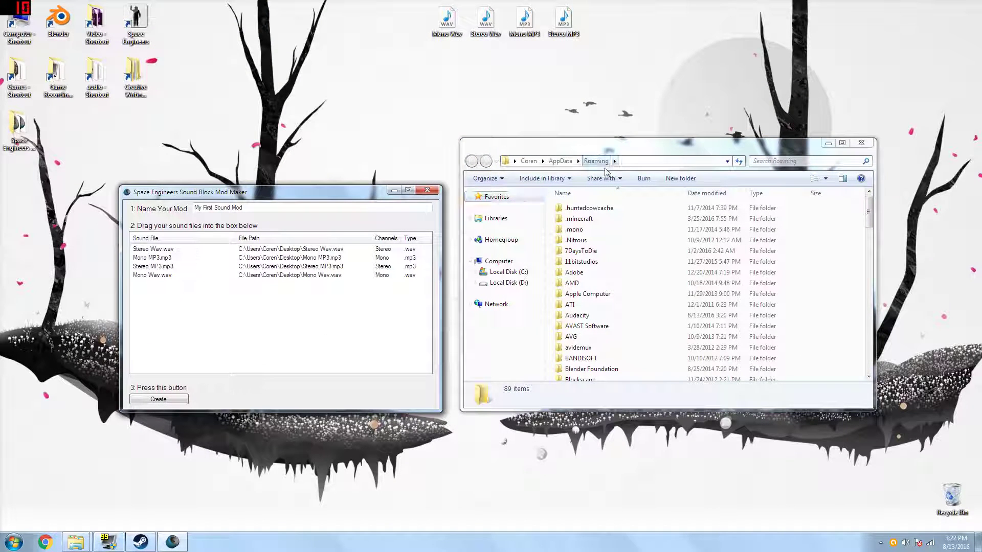
# Open the Mods folder inside the SpaceEngineers folder
pyautogui.moveTo(868, 218); pyautogui.dragTo(872, 340)
pyautogui.doubleClick(586, 281)
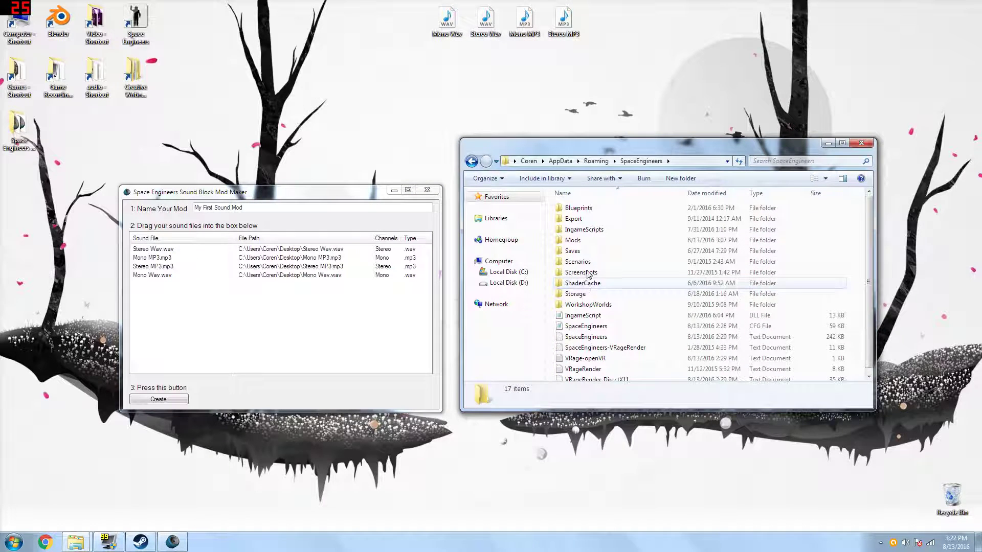
pyautogui.doubleClick(571, 242)
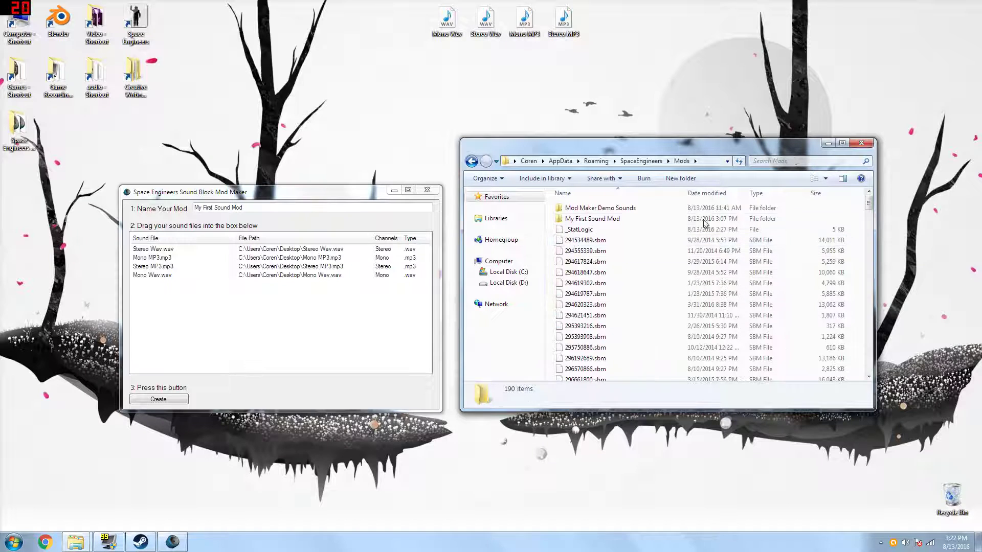
# Delete the old My First Sound Mod folder to the Recycle Bin and align the mod maker window with the folder window
pyautogui.click(586, 220)
pyautogui.rightClick(577, 219)
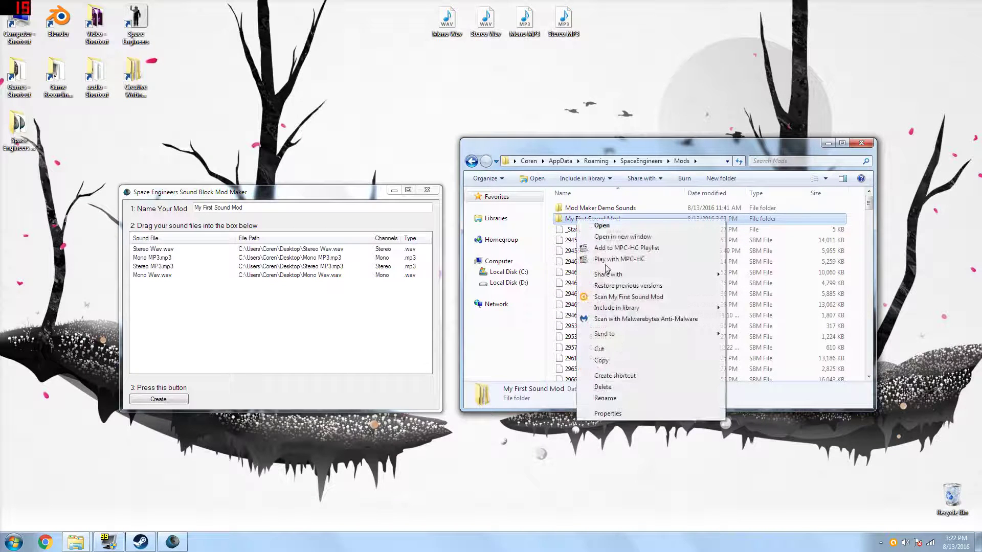
pyautogui.click(604, 388)
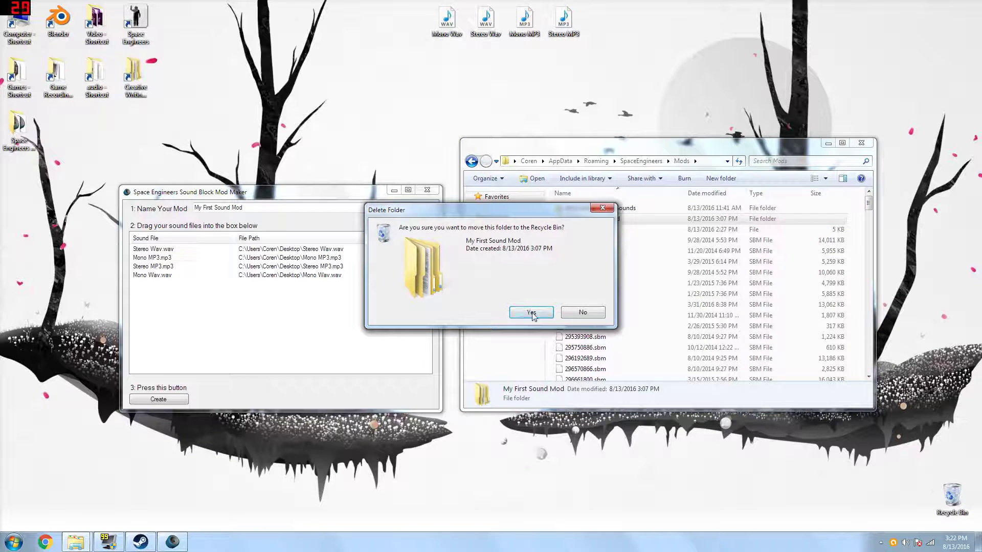
pyautogui.click(531, 311)
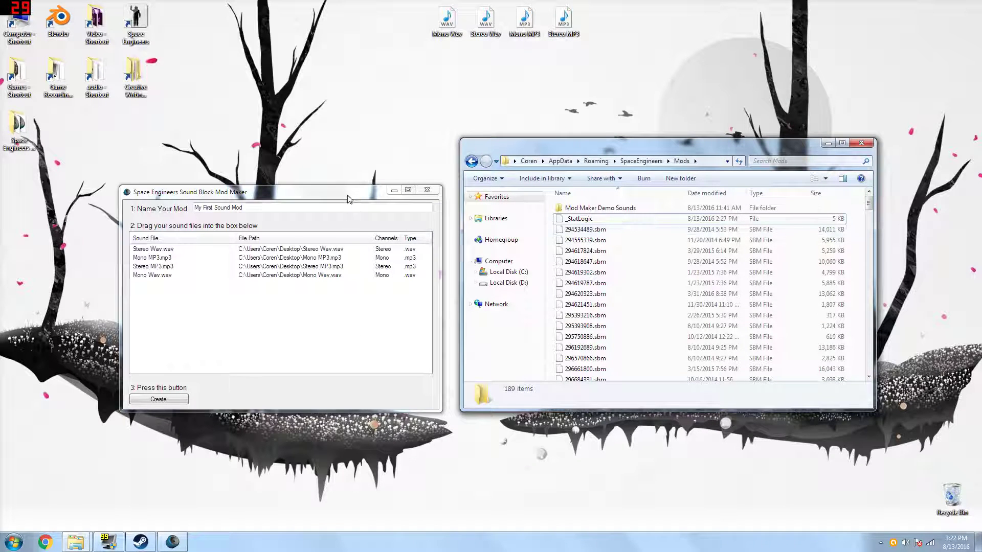
pyautogui.moveTo(347, 199); pyautogui.dragTo(359, 157)
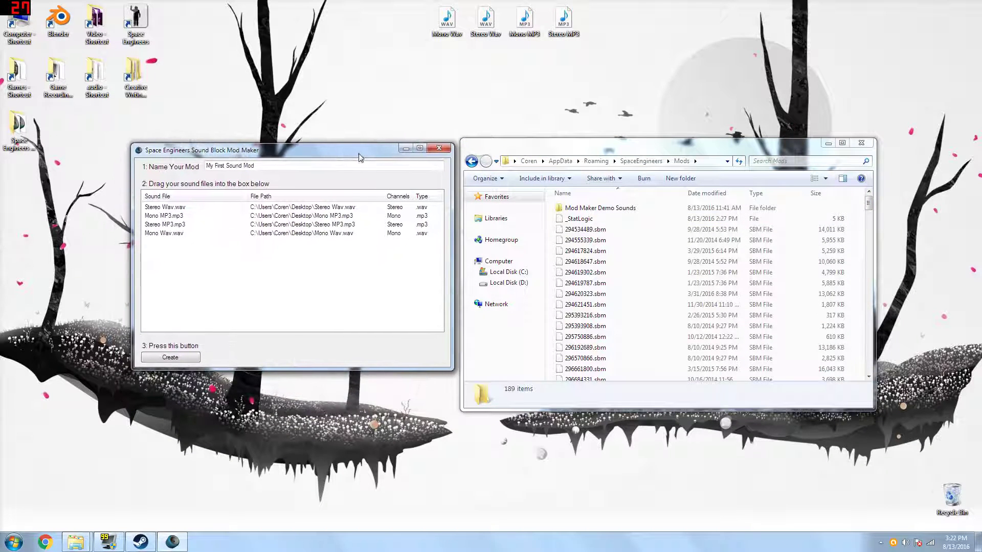
# Examine the Audio and Data folders of Mod Maker Demo Sounds, including its SBC file's contents, and return to the Mods folder
pyautogui.doubleClick(619, 210)
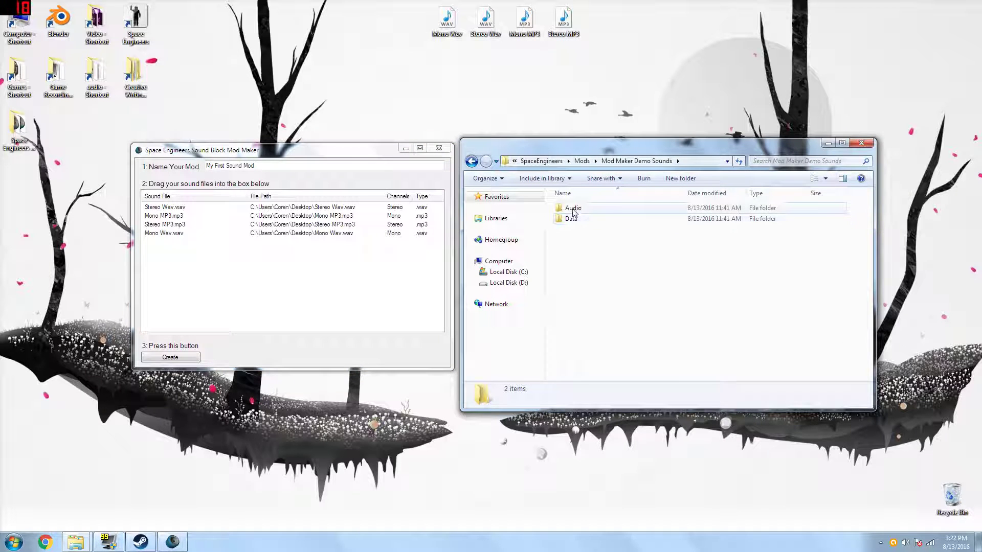
pyautogui.doubleClick(573, 209)
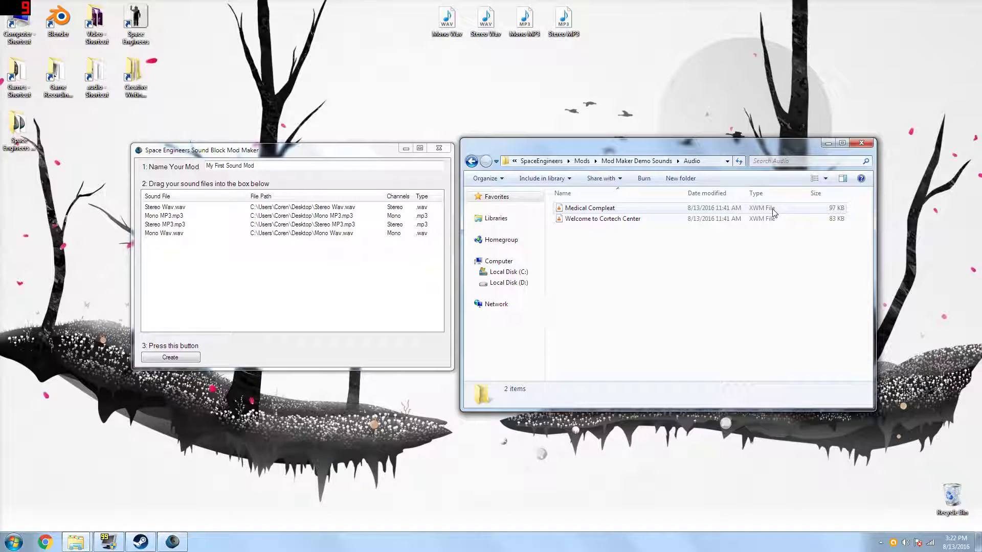
pyautogui.click(471, 161)
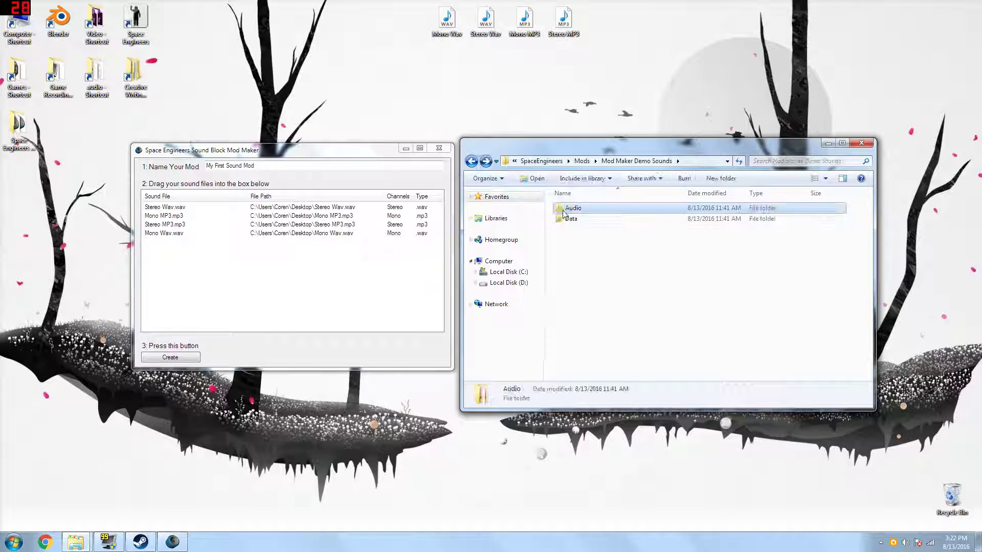
pyautogui.doubleClick(577, 221)
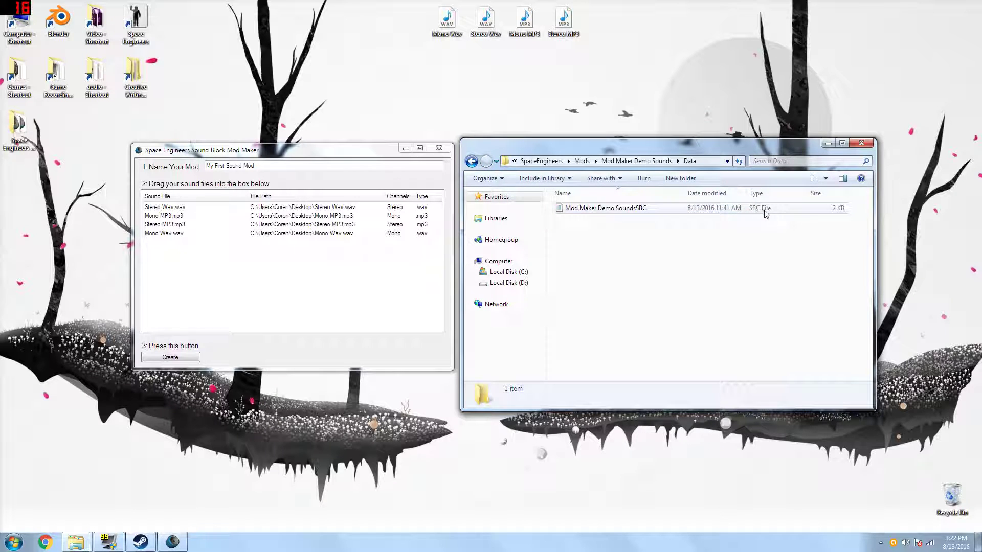
pyautogui.doubleClick(613, 209)
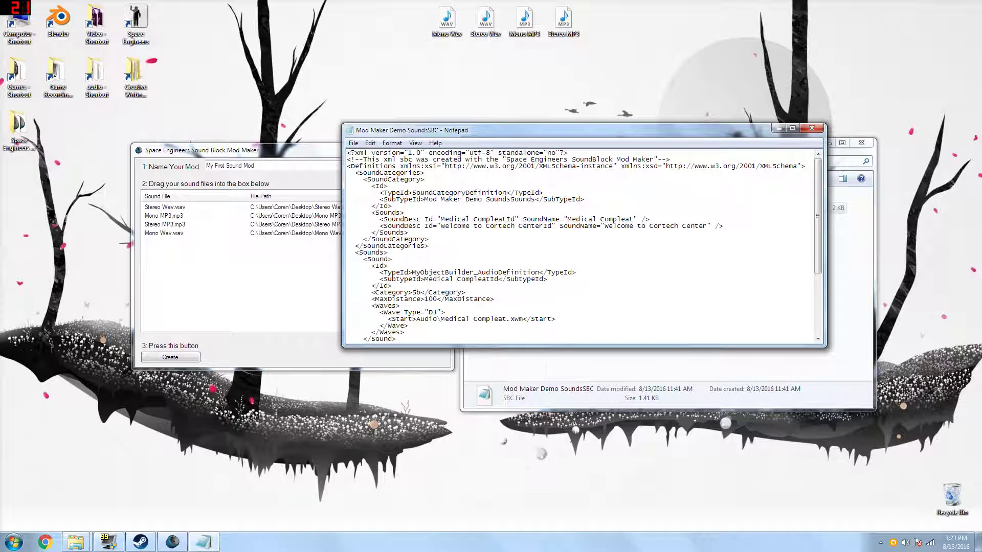
pyautogui.scroll(-5, 580, 246)
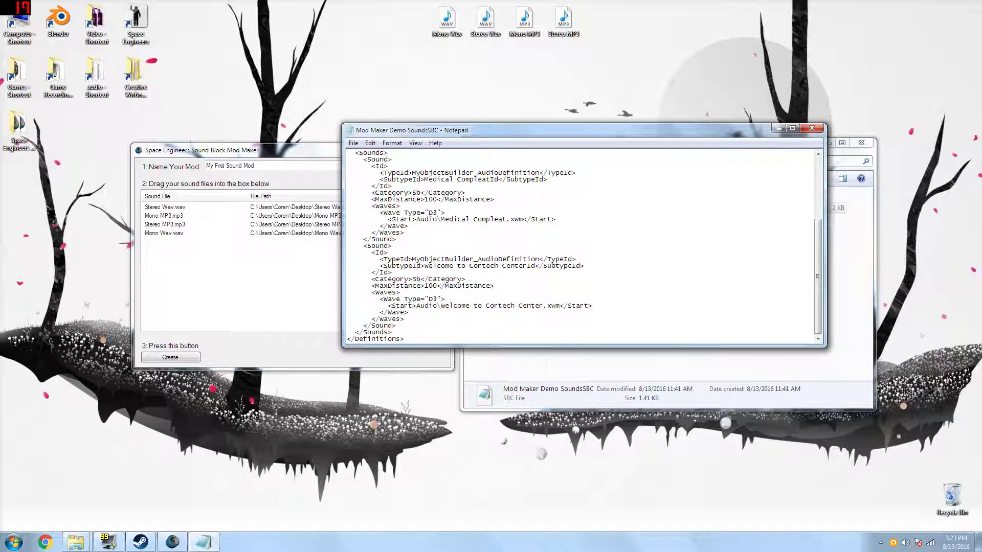
pyautogui.click(815, 131)
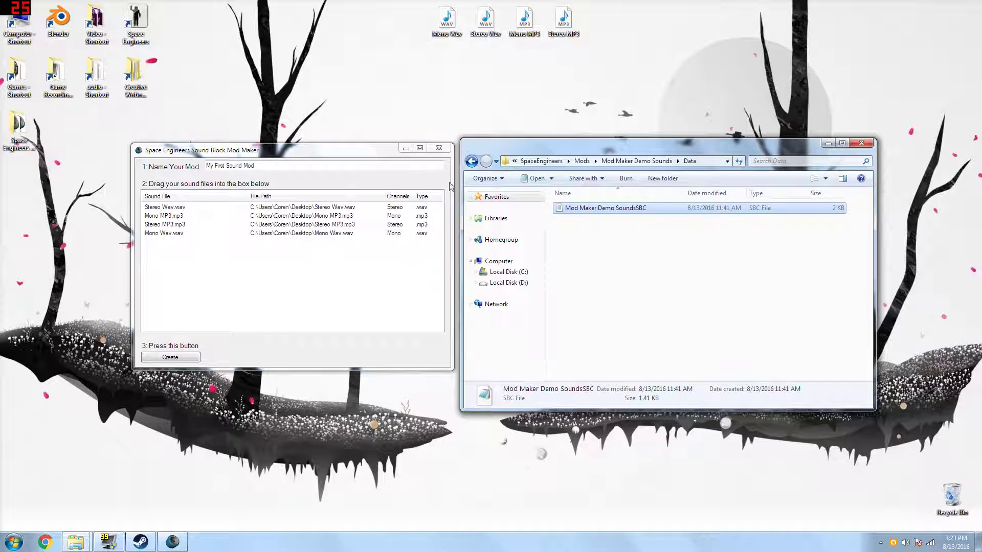
pyautogui.click(471, 162)
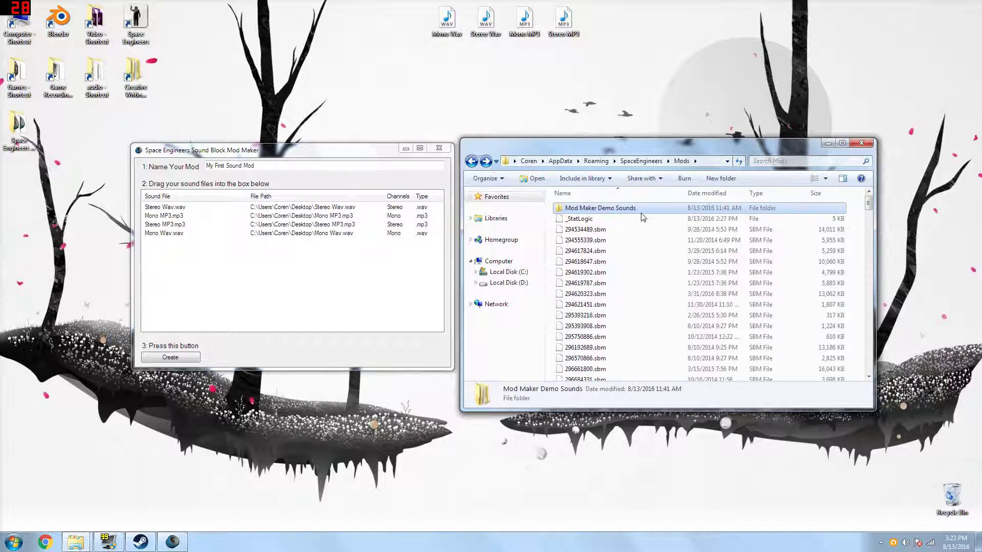
# Create the mod My First Sound Mod from the listed sound files and select its new folder in Mods
pyautogui.click(232, 157)
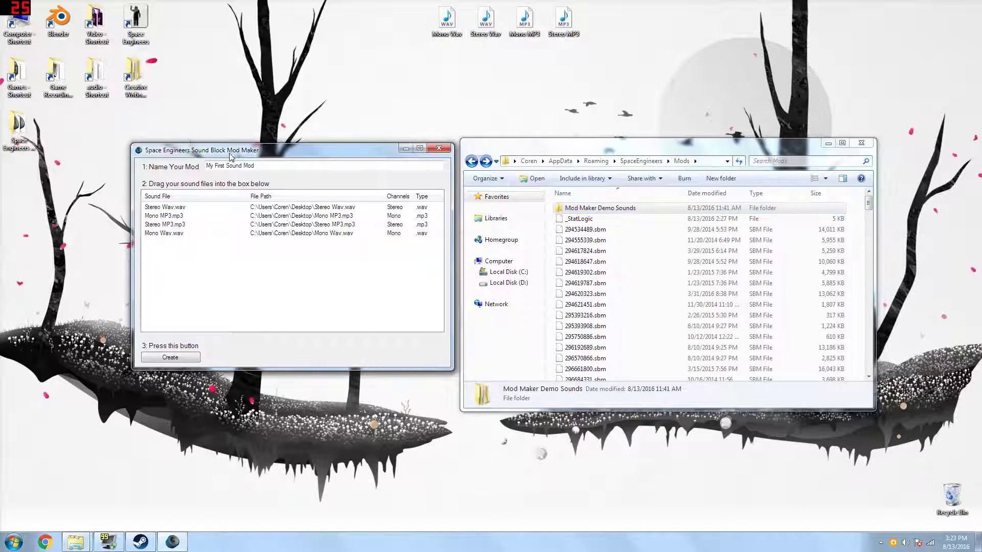
pyautogui.click(174, 358)
pyautogui.click(580, 221)
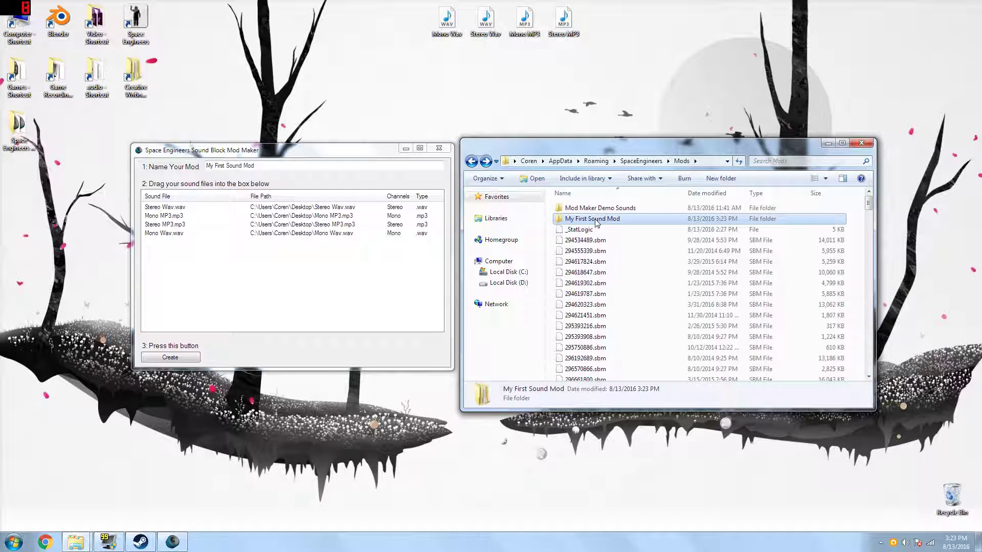
# Examine the Audio and Data folders of My First Sound Mod, including its SBC file's contents, and close the file
pyautogui.doubleClick(596, 221)
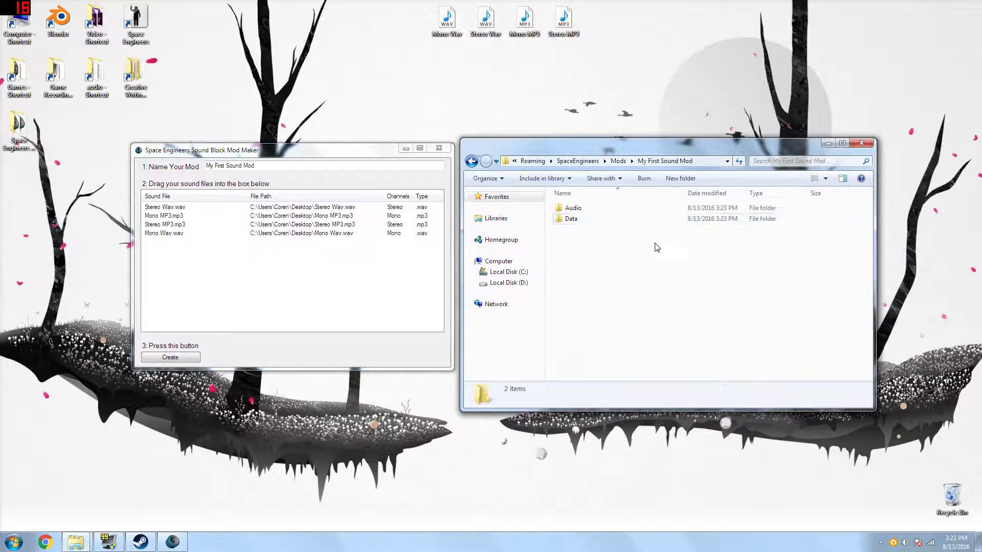
pyautogui.doubleClick(574, 209)
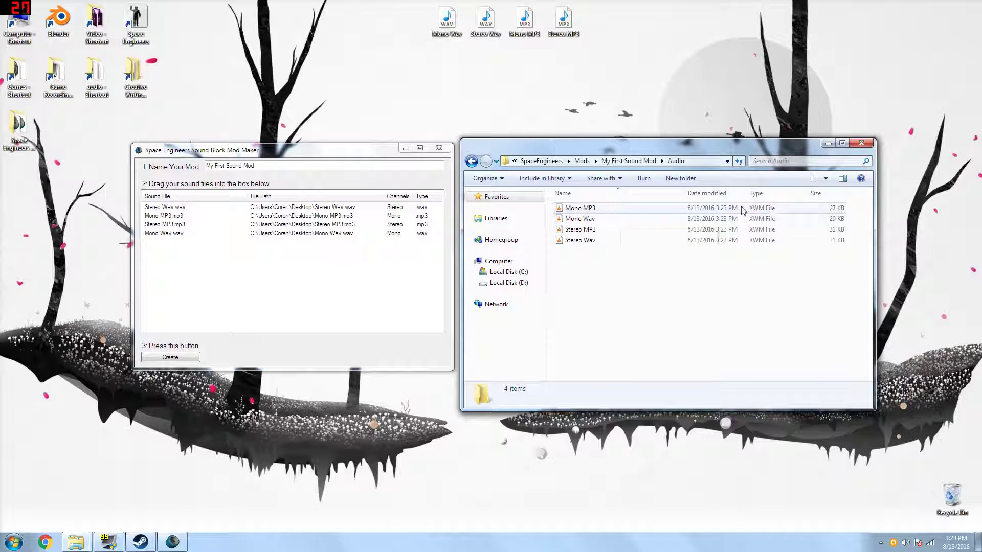
pyautogui.click(473, 163)
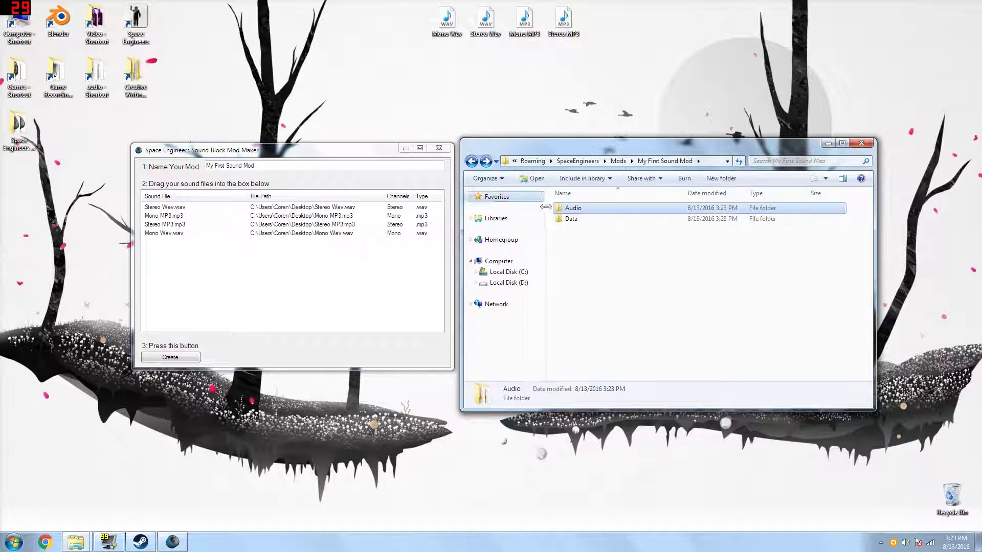
pyautogui.doubleClick(573, 218)
pyautogui.doubleClick(599, 209)
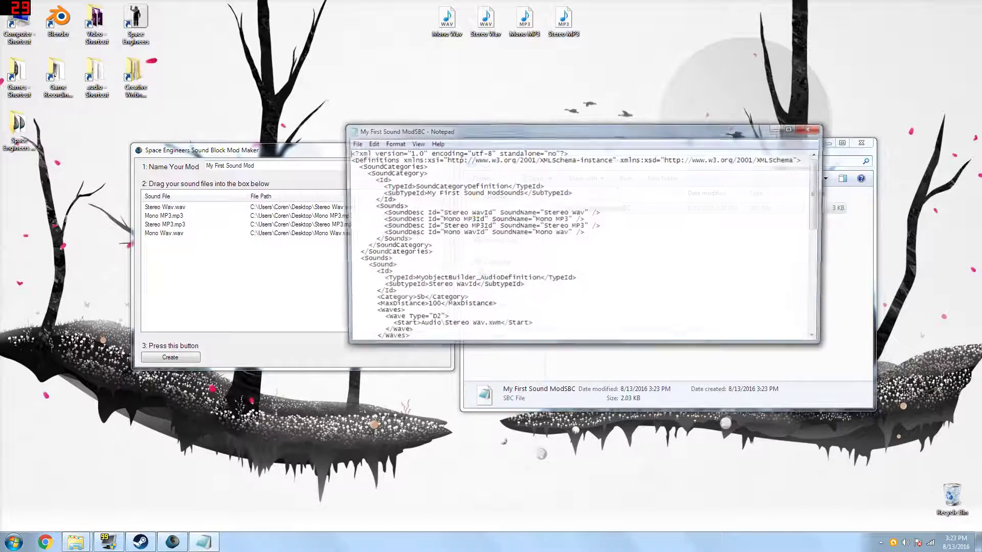
pyautogui.click(811, 129)
pyautogui.click(471, 161)
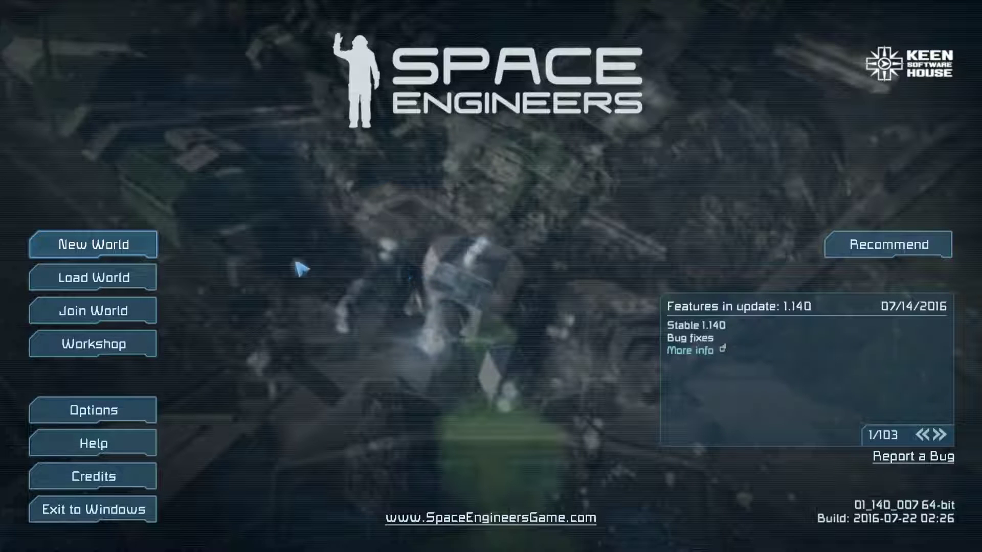
# In Space Engineers, add My First Sound Mod to the active mods of the saved world Sound Block Mod Maker and confirm its settings
pyautogui.click(145, 277)
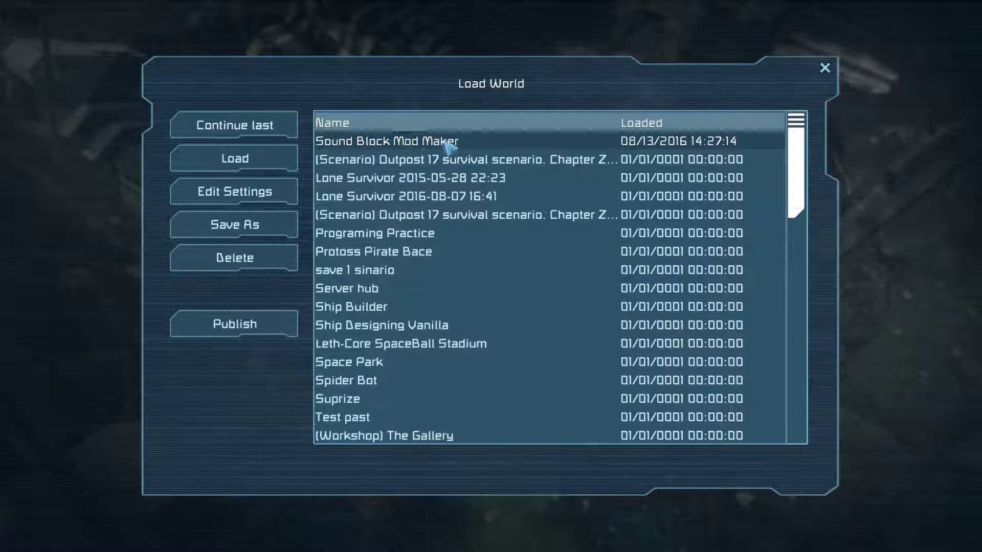
pyautogui.click(225, 197)
pyautogui.click(477, 407)
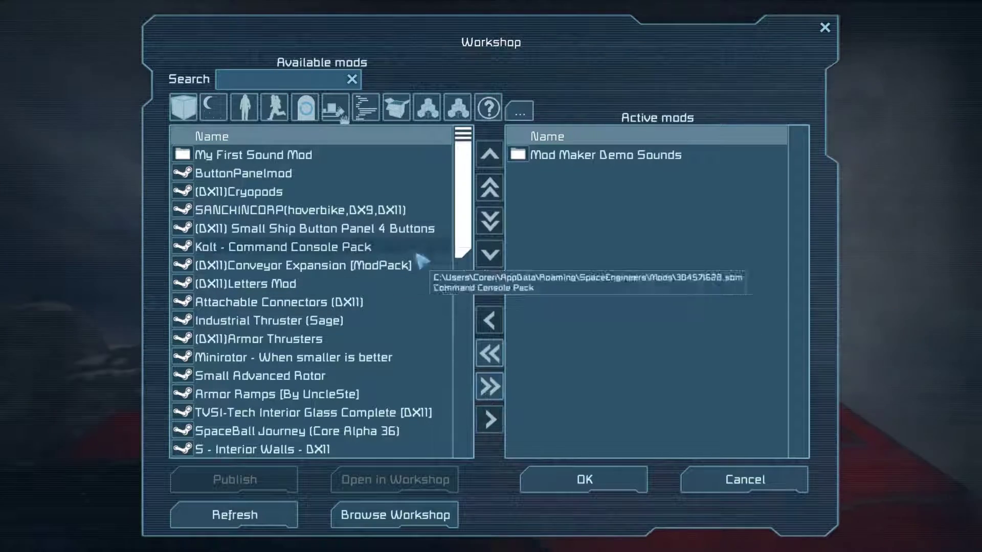
pyautogui.scroll(-10, 448, 180)
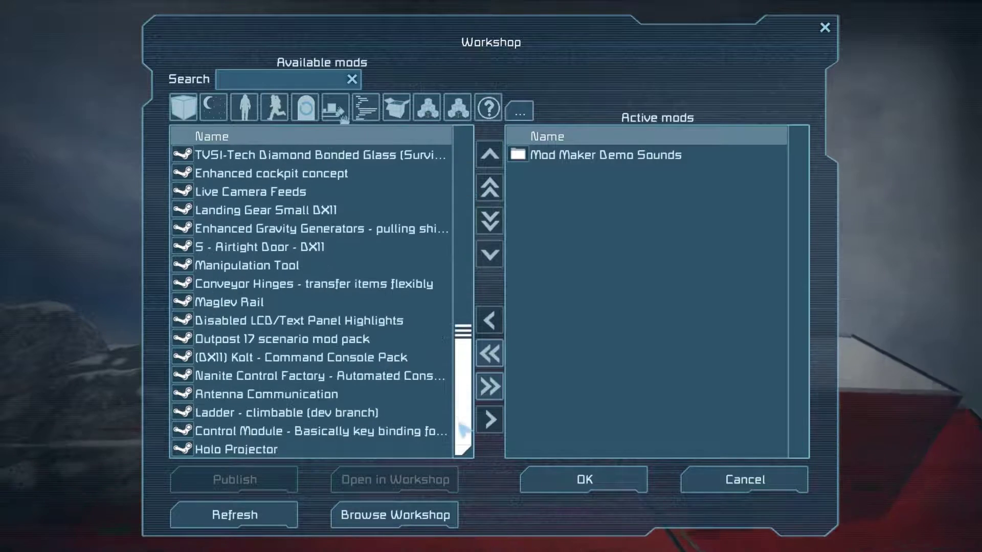
pyautogui.scroll(15, 460, 173)
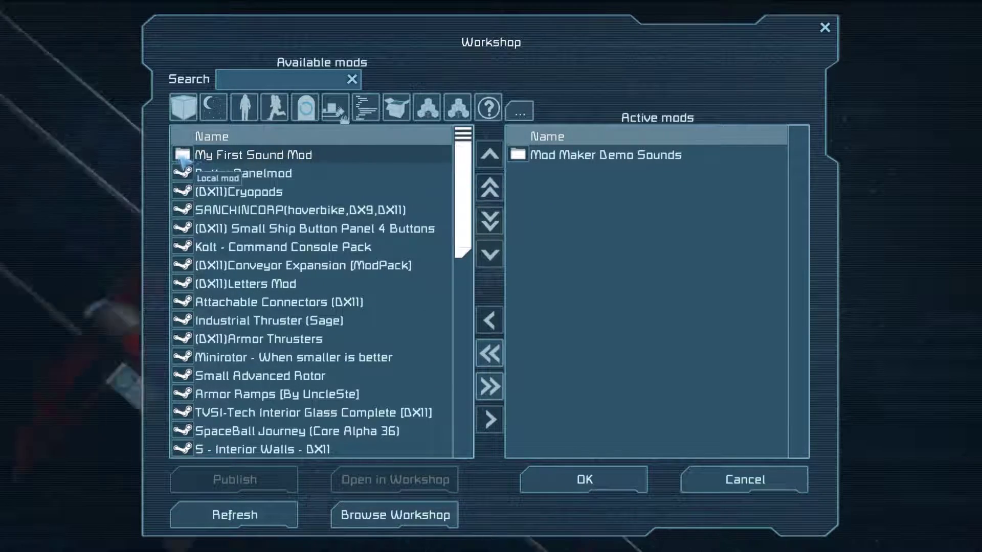
pyautogui.doubleClick(248, 156)
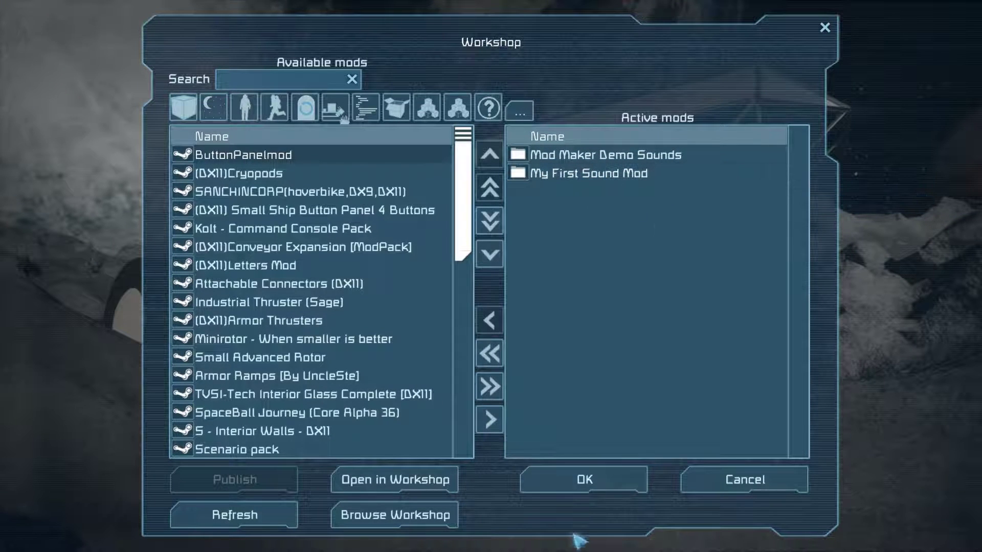
pyautogui.click(591, 487)
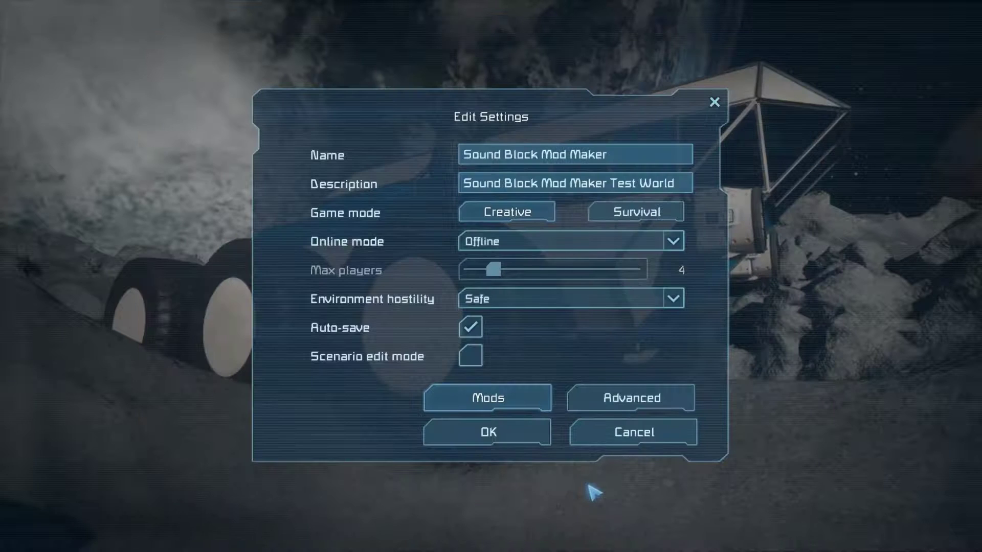
pyautogui.click(504, 431)
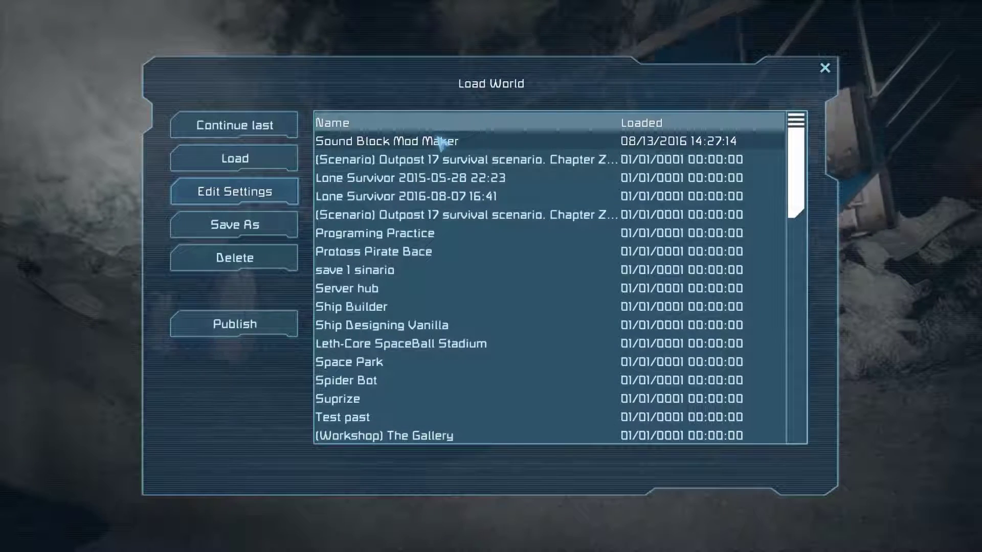
# Load the Sound Block Mod Maker world, walk up to the middle button panel and open its terminal
pyautogui.doubleClick(386, 142)
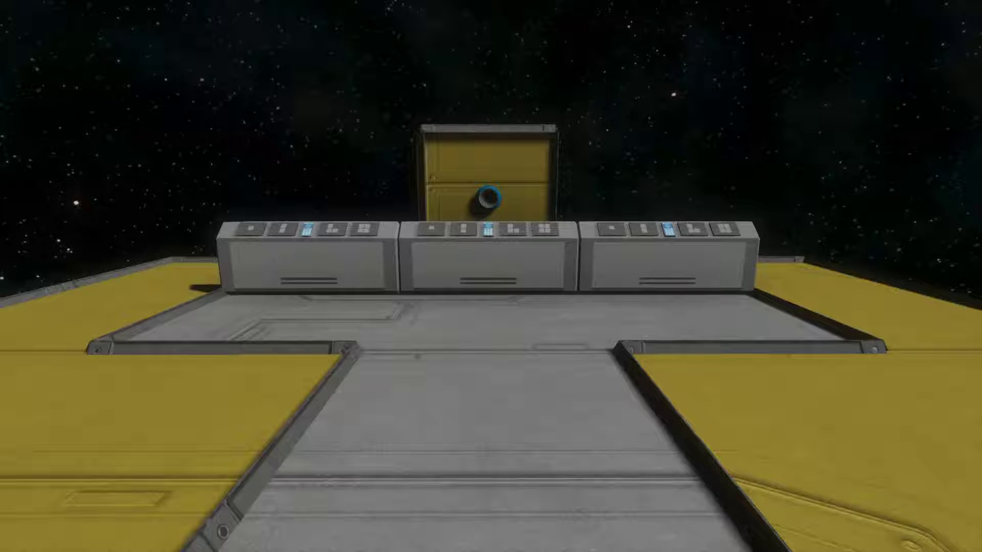
pyautogui.press('w')
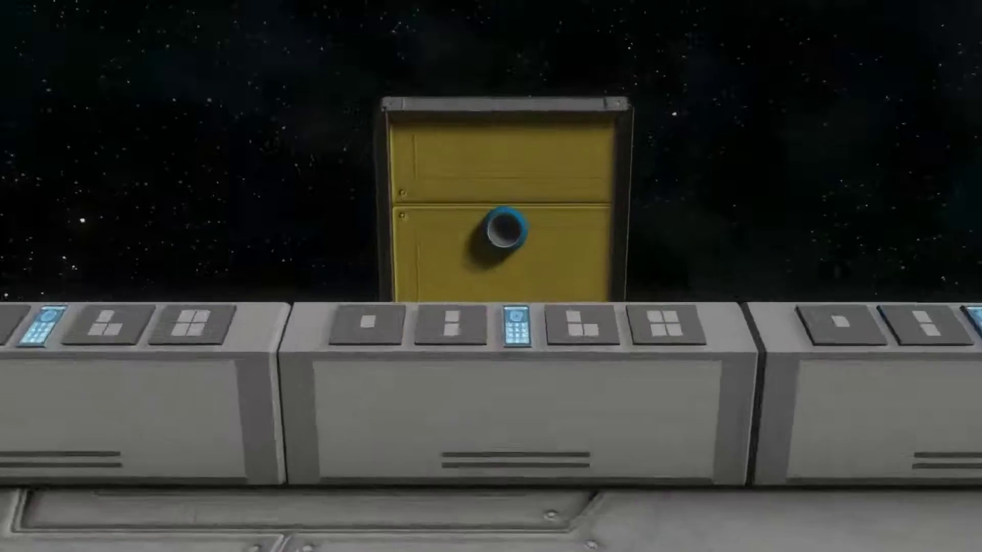
pyautogui.press('w')
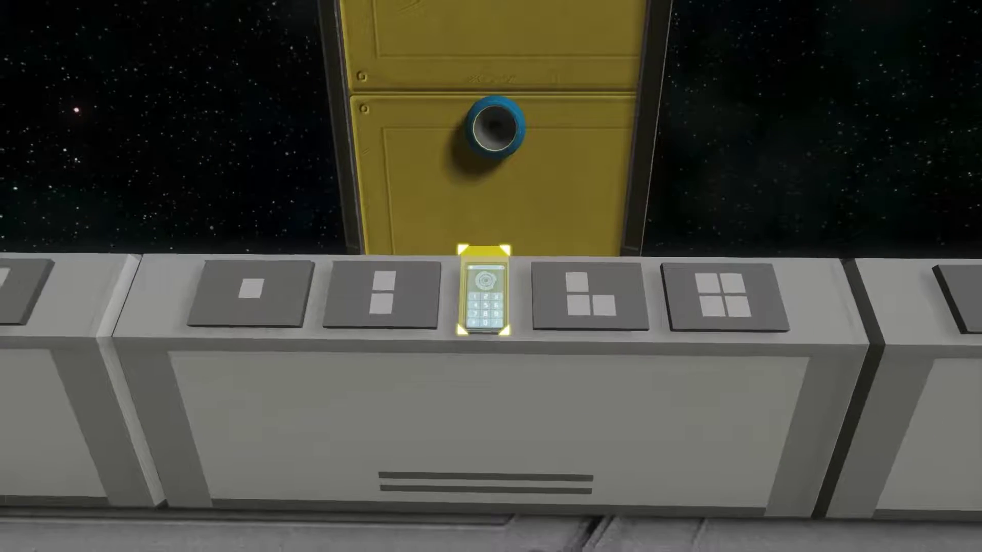
pyautogui.press('k')
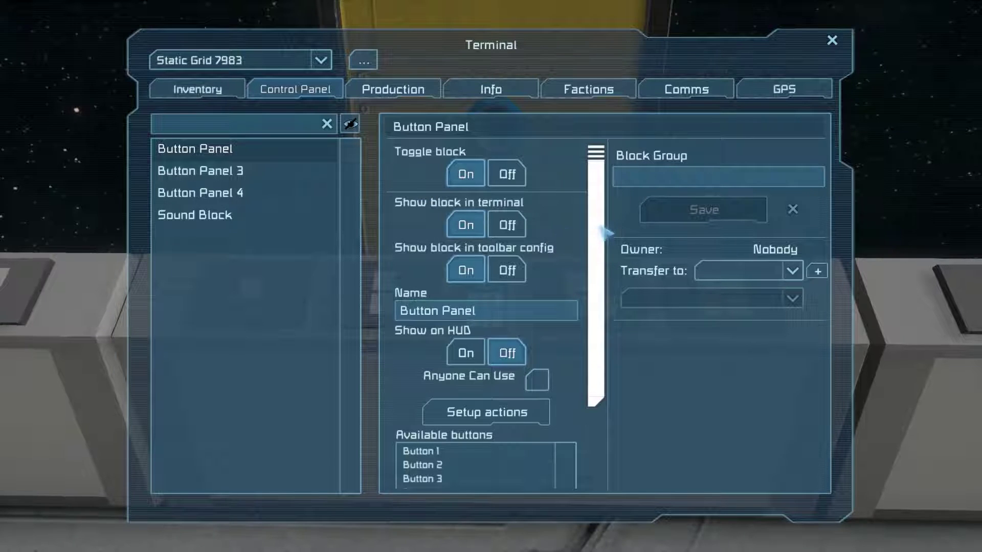
# Test the Sound Block's Stereo Wav, Mono MP3, Stereo MP3 and Mono Wav sounds one after another, and close the terminal
pyautogui.click(204, 213)
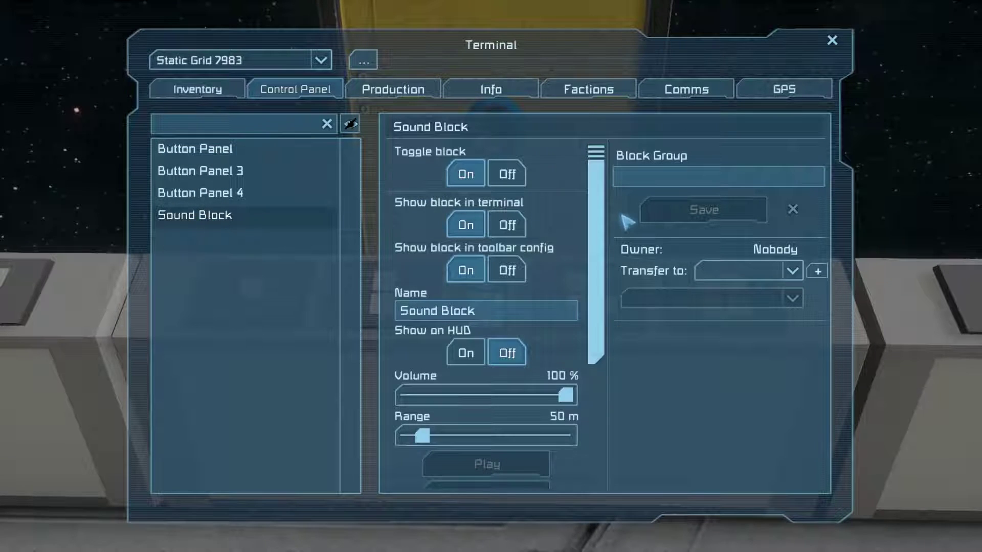
pyautogui.moveTo(608, 224); pyautogui.dragTo(574, 500)
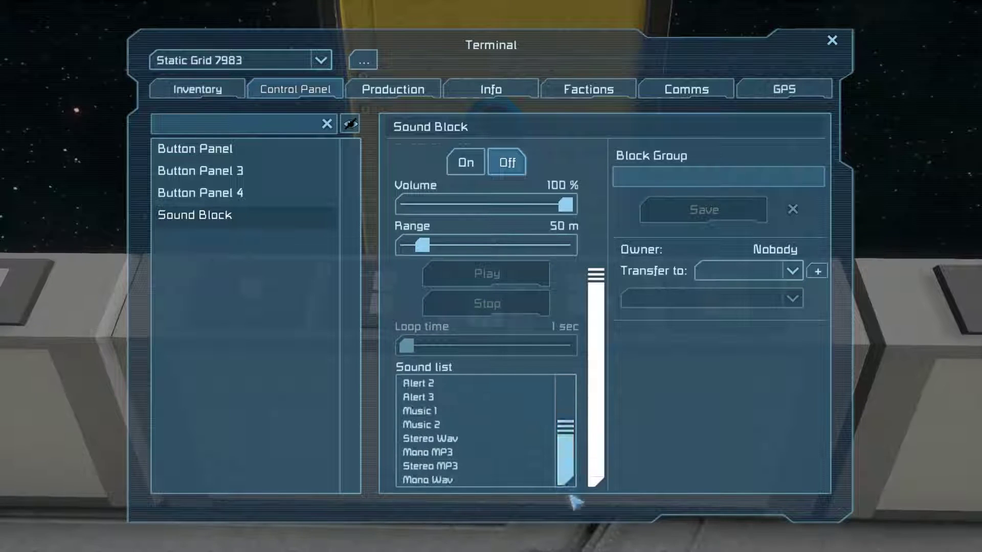
pyautogui.click(467, 443)
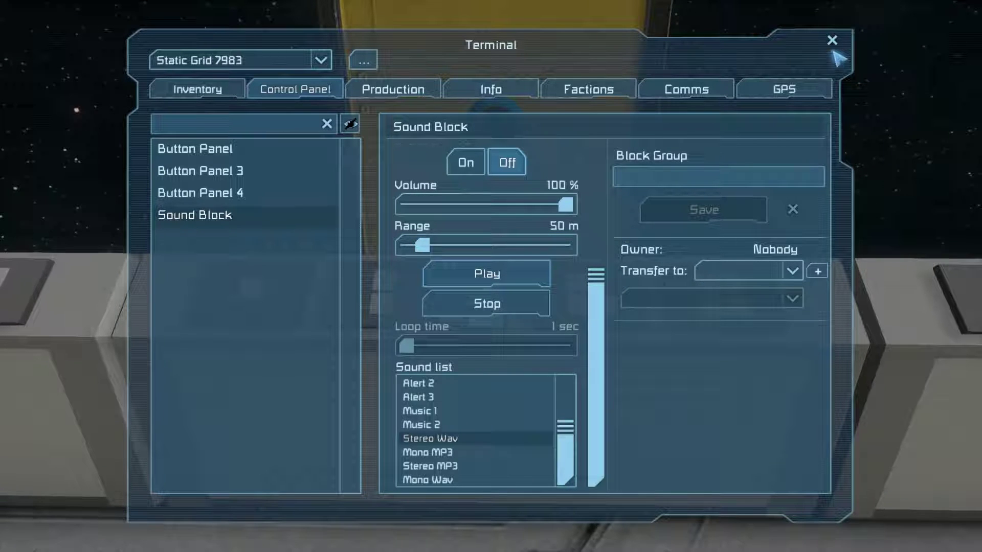
pyautogui.click(458, 452)
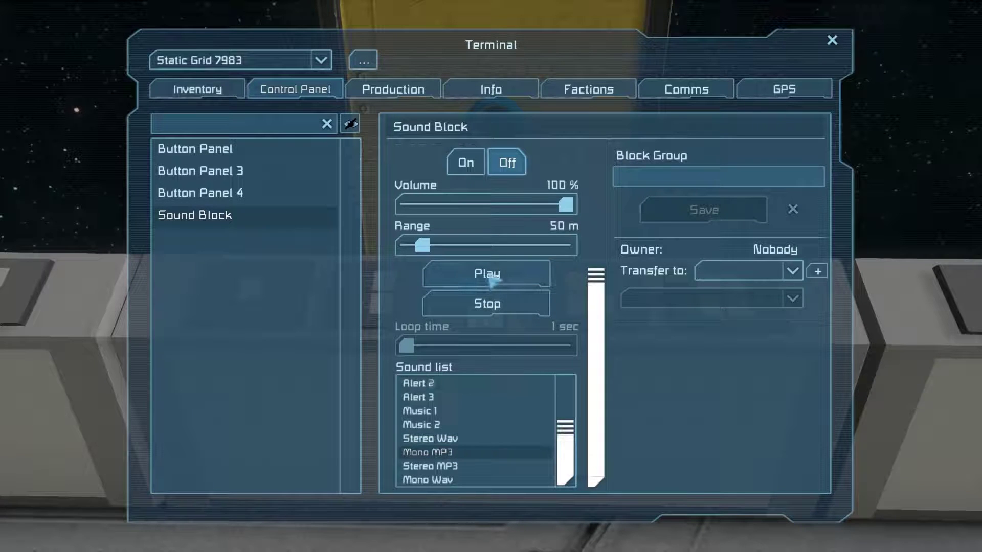
pyautogui.click(463, 467)
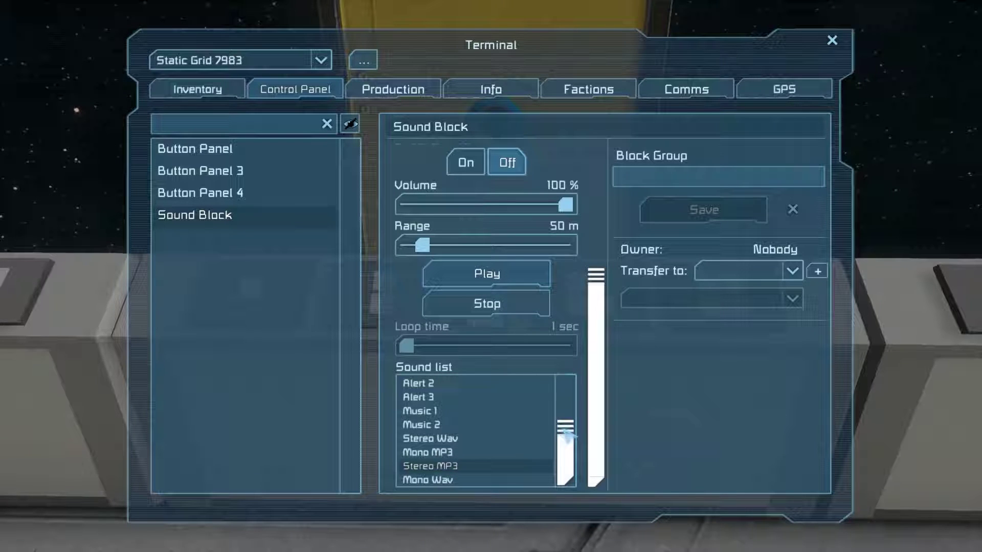
pyautogui.click(454, 482)
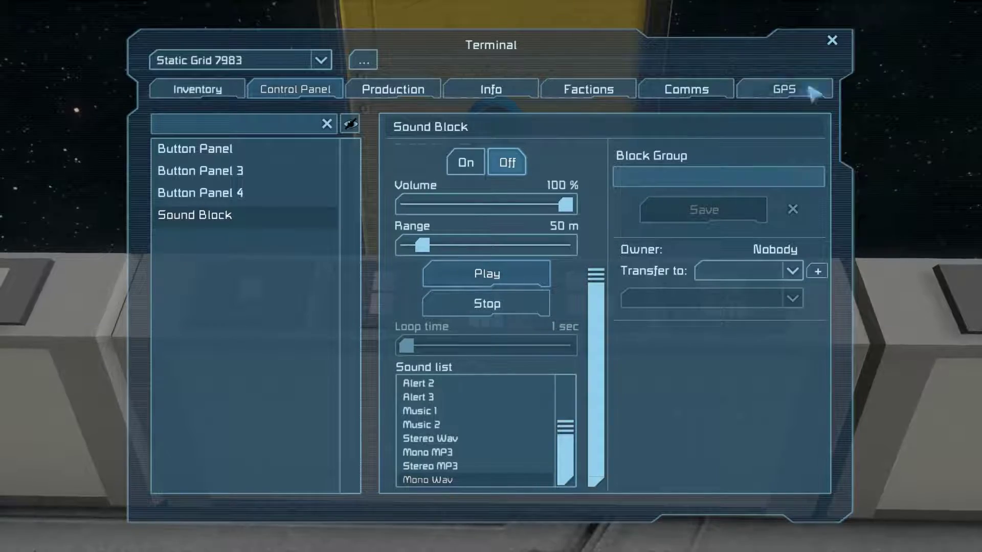
pyautogui.click(831, 39)
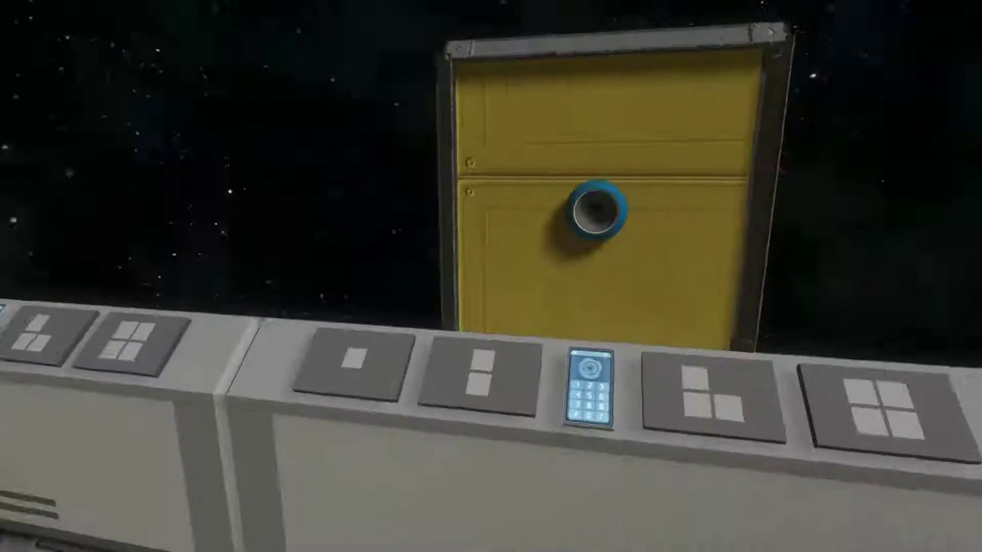